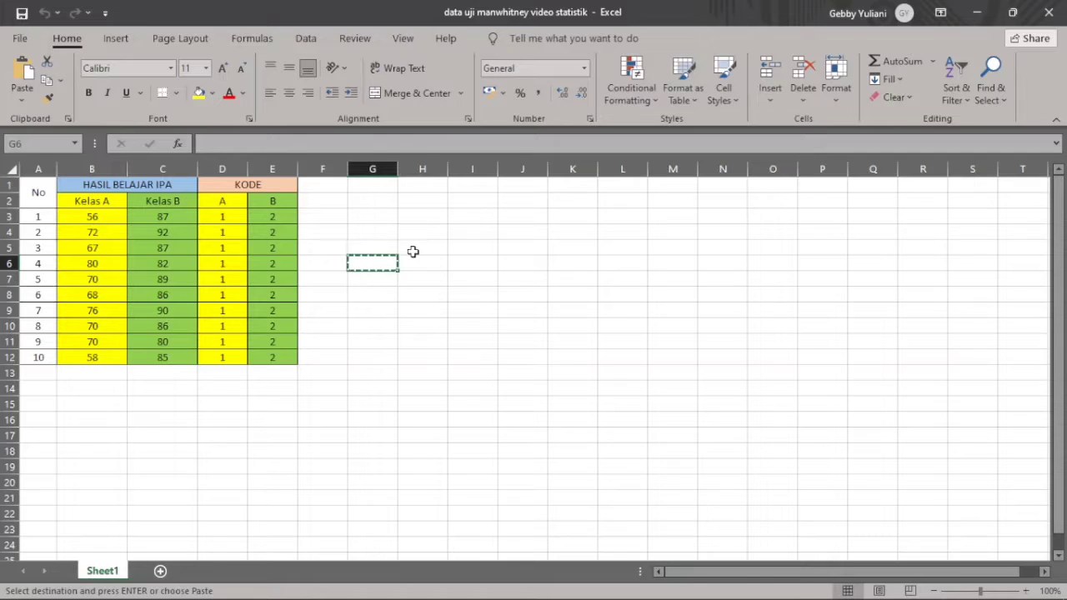
# Switch to SPSS and define the first variable, named Hasil, with the label Hasil Belajar IPA.
pyautogui.moveTo(534, 595)
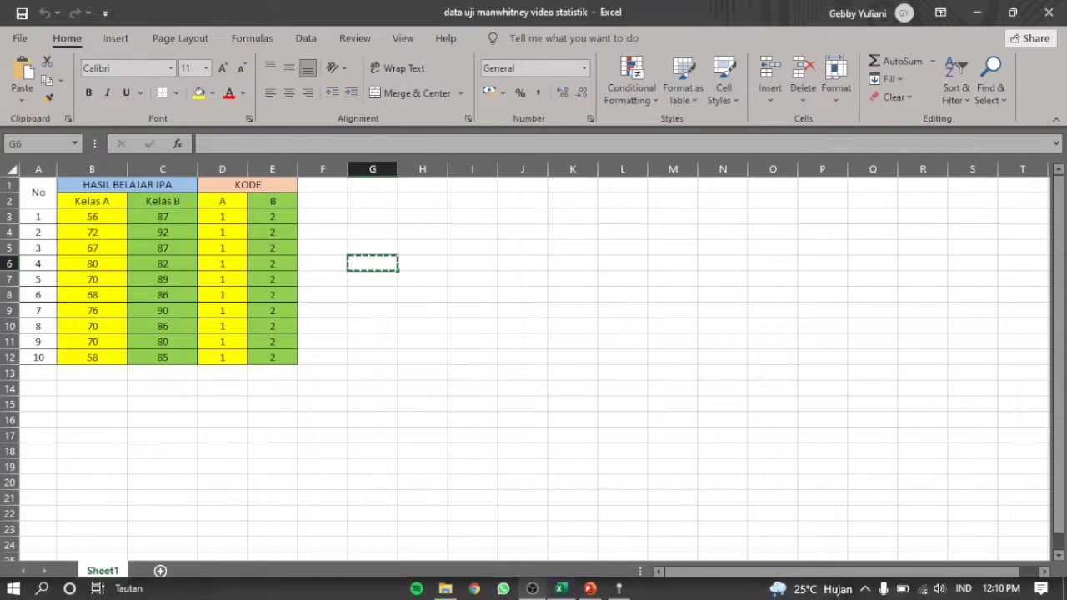
pyautogui.click(618, 590)
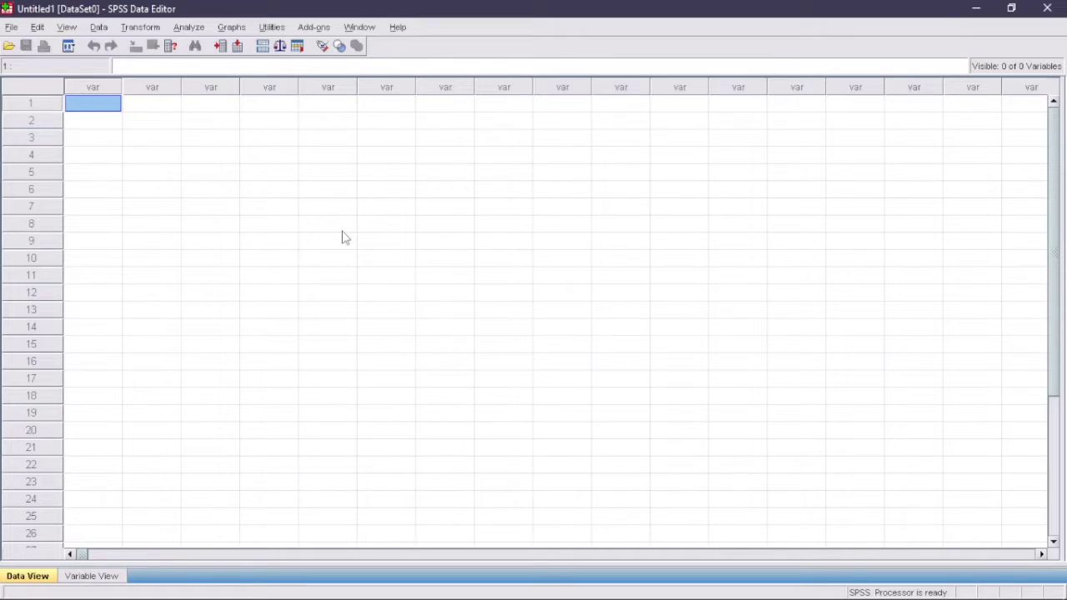
pyautogui.moveTo(94, 585)
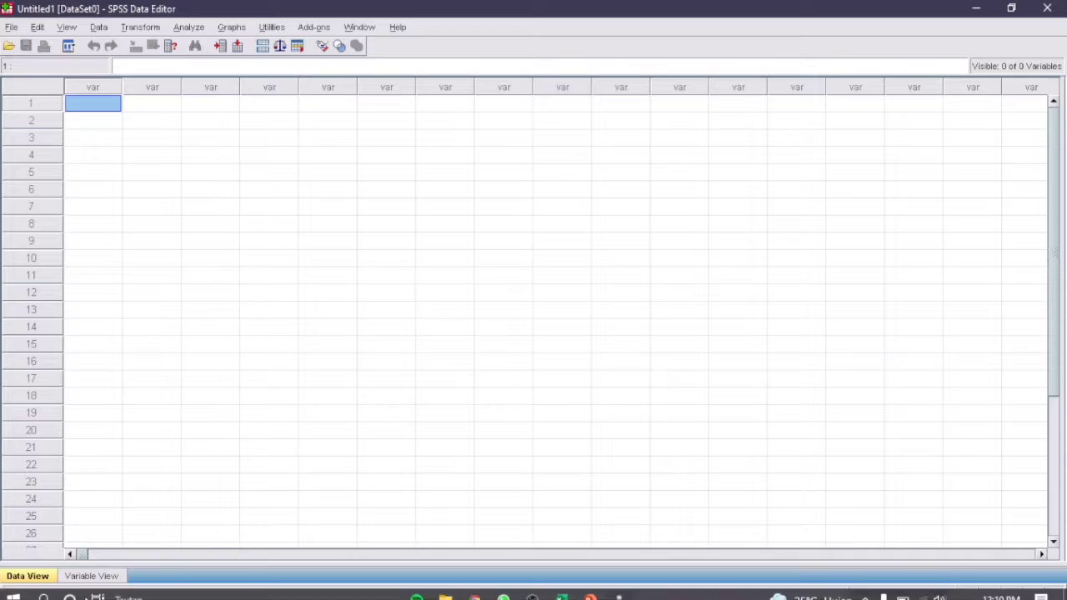
pyautogui.click(93, 576)
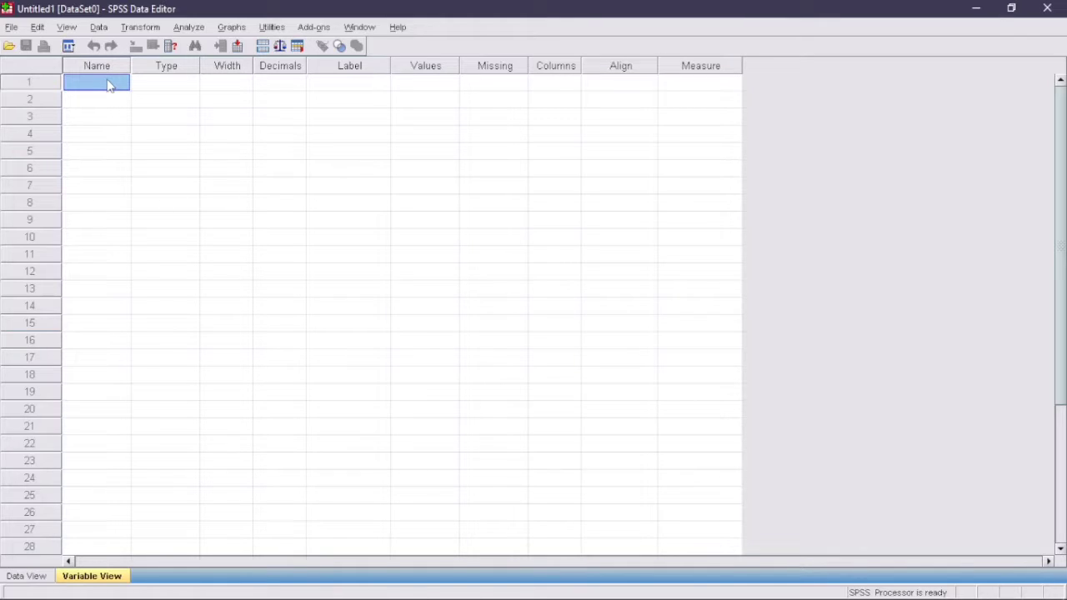
pyautogui.write('Hasil')
pyautogui.click(329, 87)
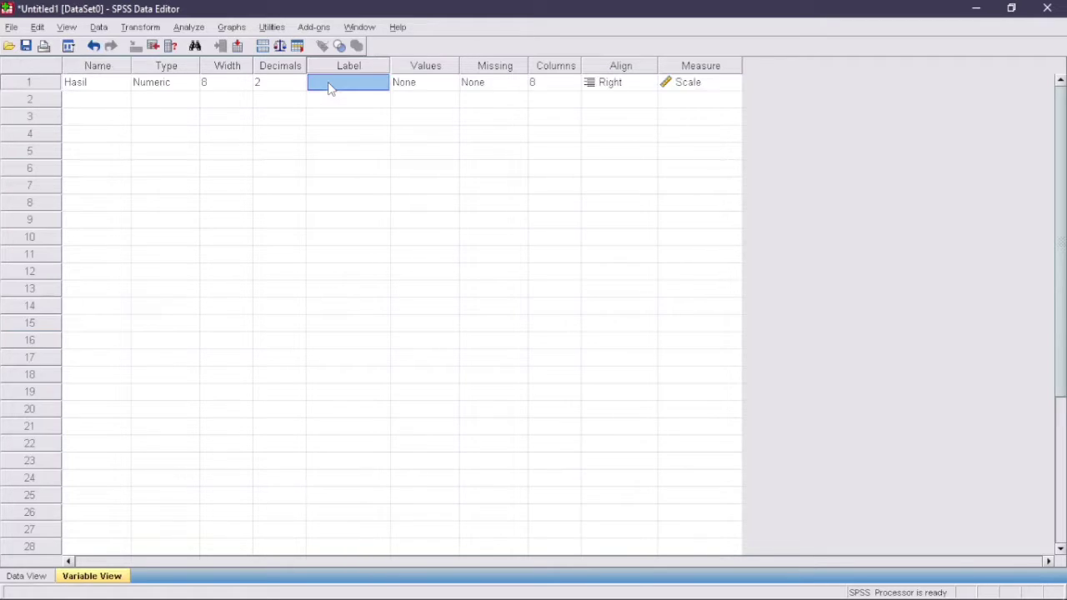
pyautogui.write('Hasil Belajar IPA')
# Define a second variable named Kelas in row 2, with the label Kelas.
pyautogui.click(91, 101)
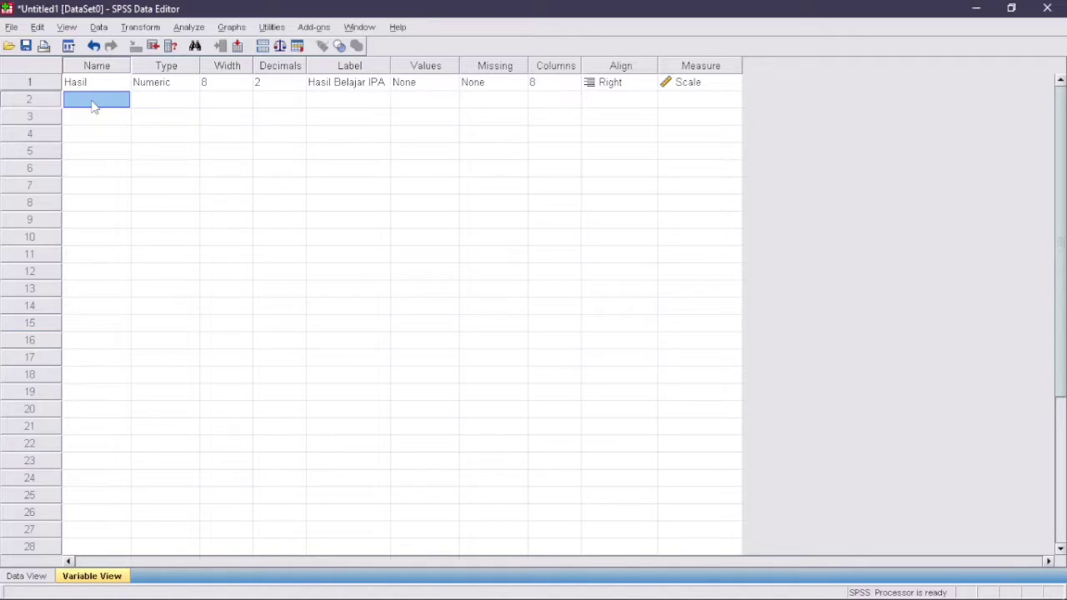
pyautogui.write('Kelas')
pyautogui.click(337, 101)
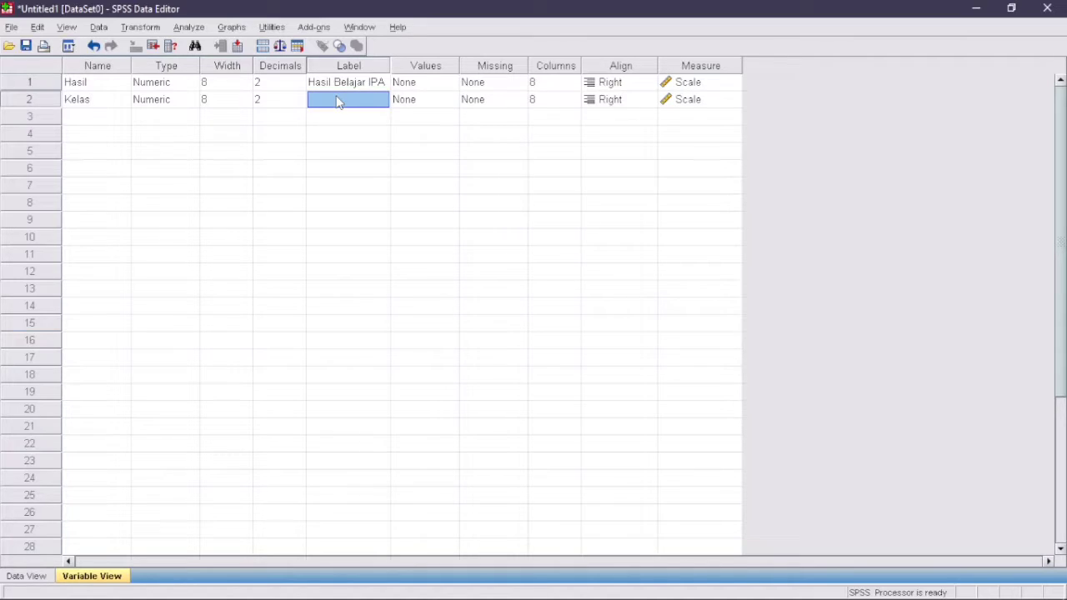
pyautogui.write('Kelas')
pyautogui.click(391, 135)
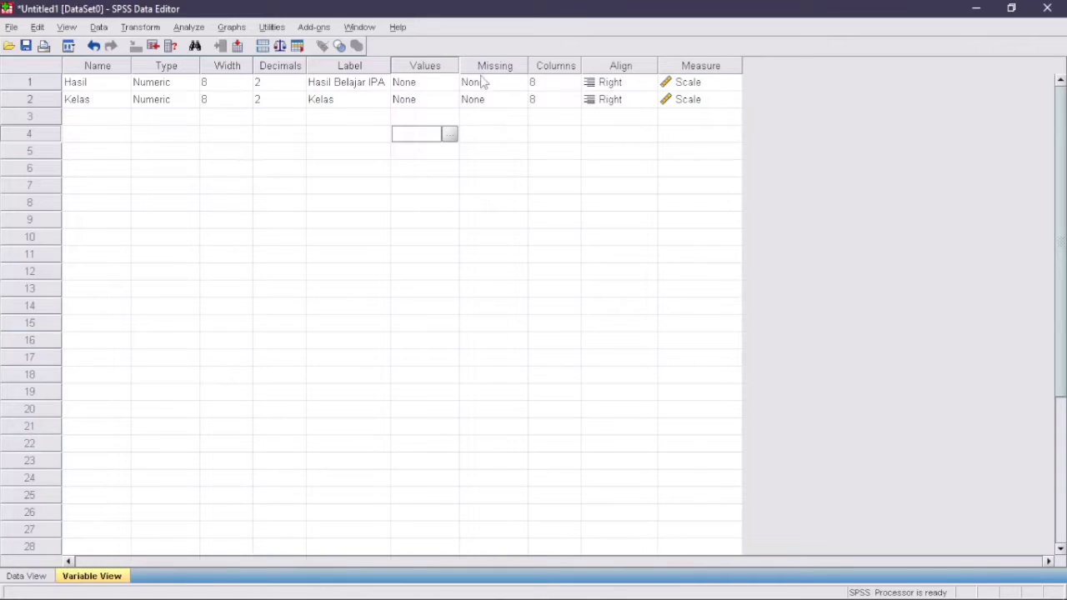
# Assign value labels to the Kelas variable: 1 for Kelas A and 2 for Kelas B.
pyautogui.click(450, 104)
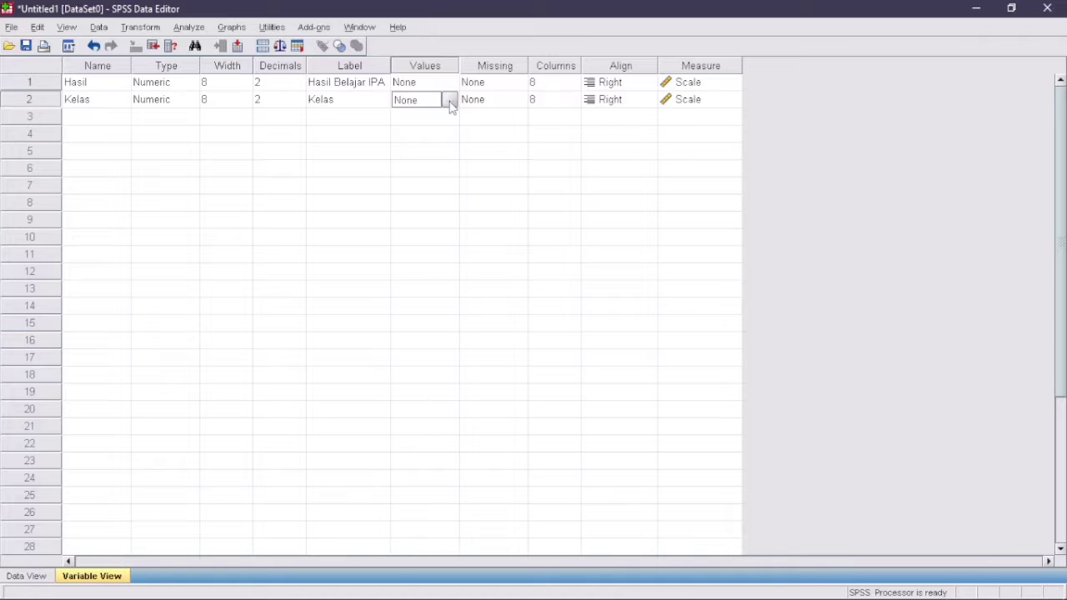
pyautogui.click(449, 101)
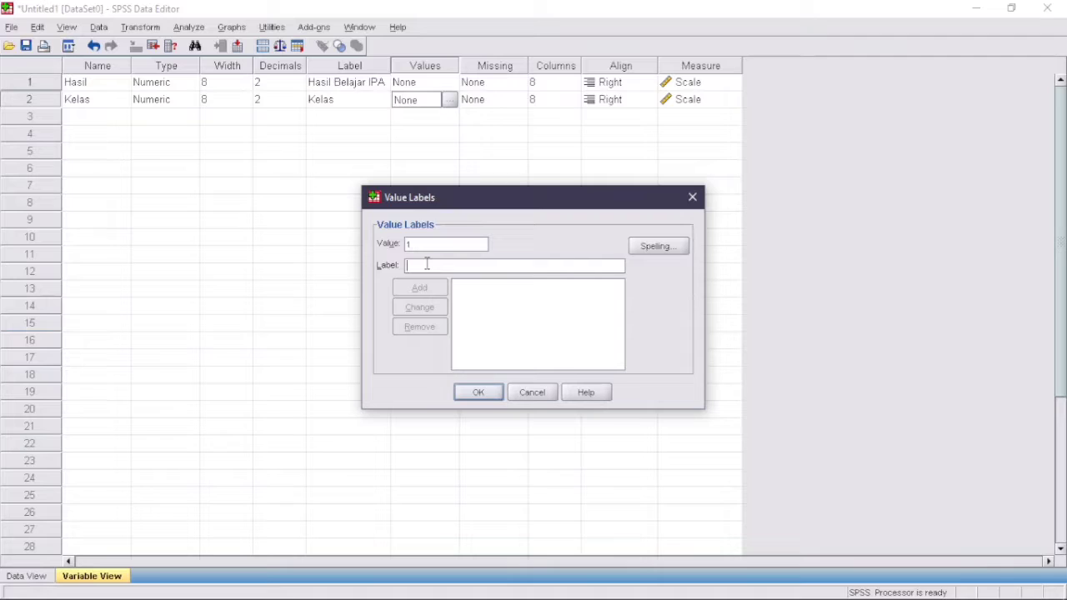
pyautogui.write('k')
pyautogui.click(431, 288)
pyautogui.write('Kelas')
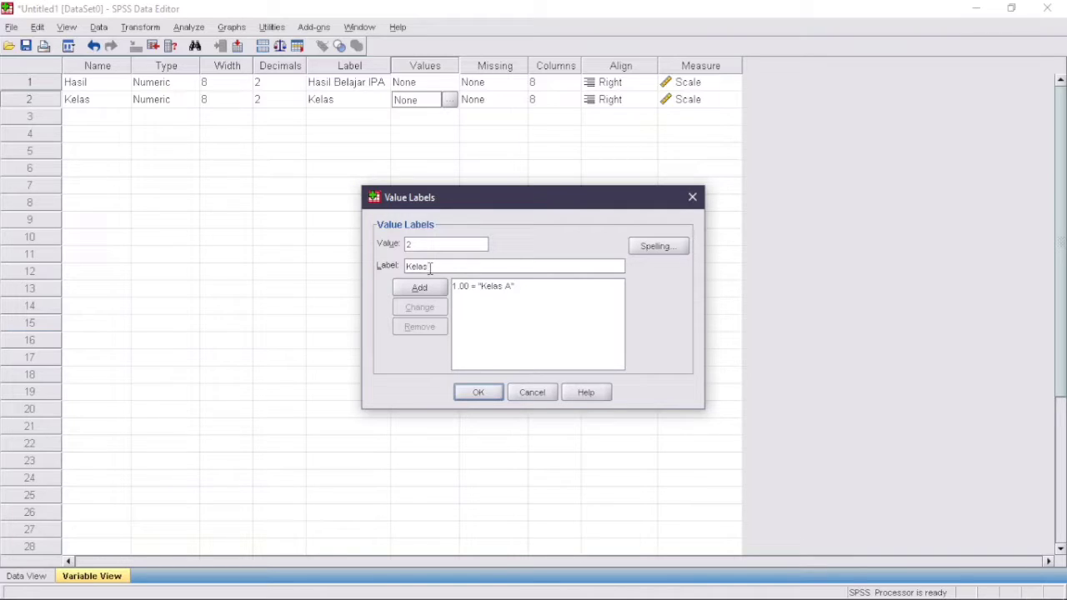
pyautogui.write(' B')
pyautogui.click(420, 288)
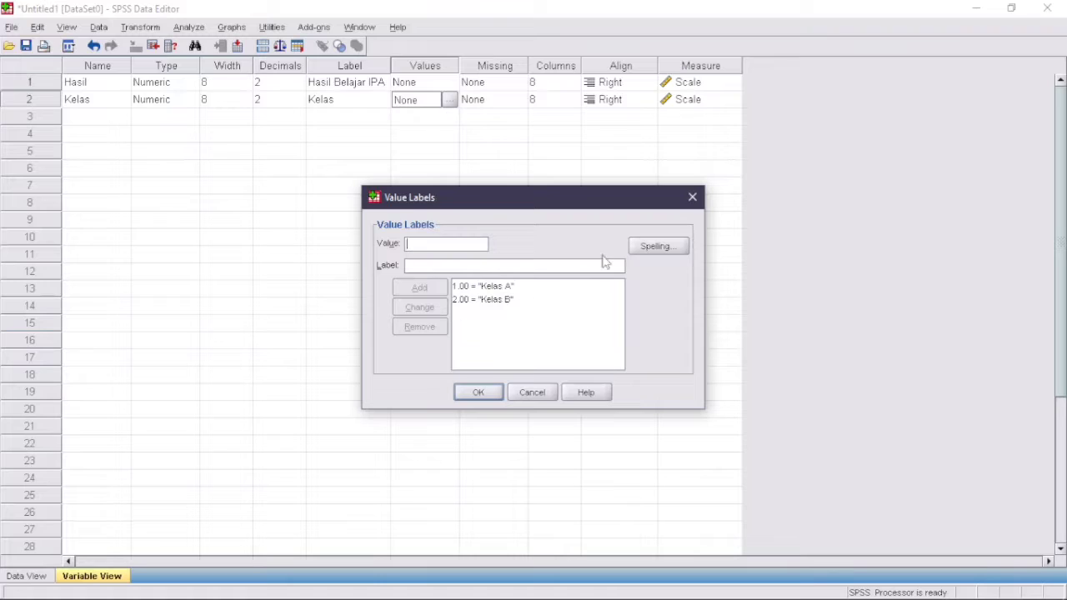
pyautogui.click(479, 393)
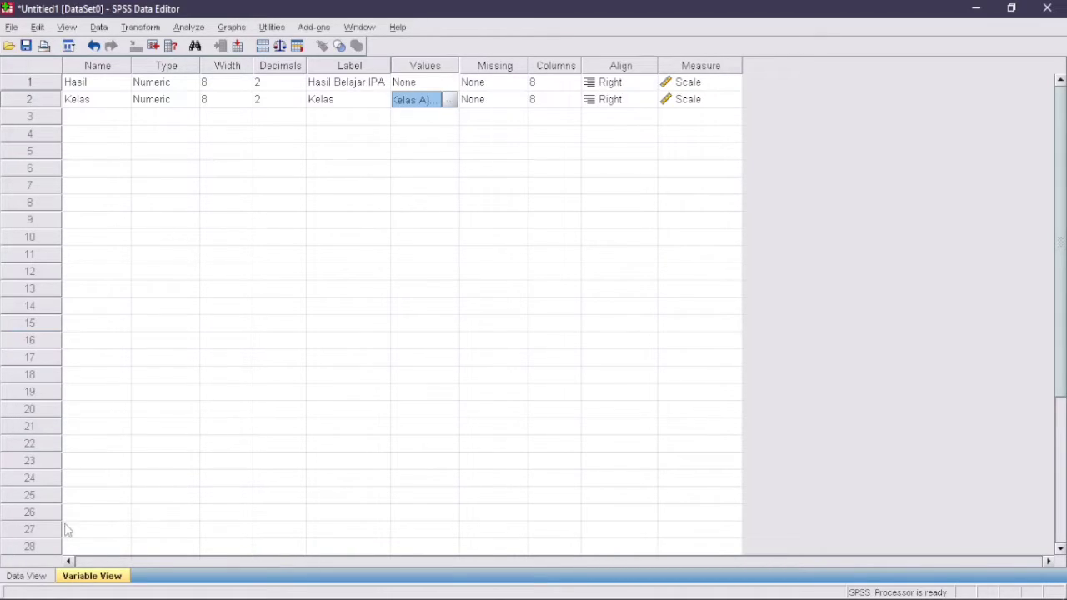
# Show the SPSS data grid, switch to the Excel workbook and copy the Kelas A scores in B3:B12.
pyautogui.click(25, 576)
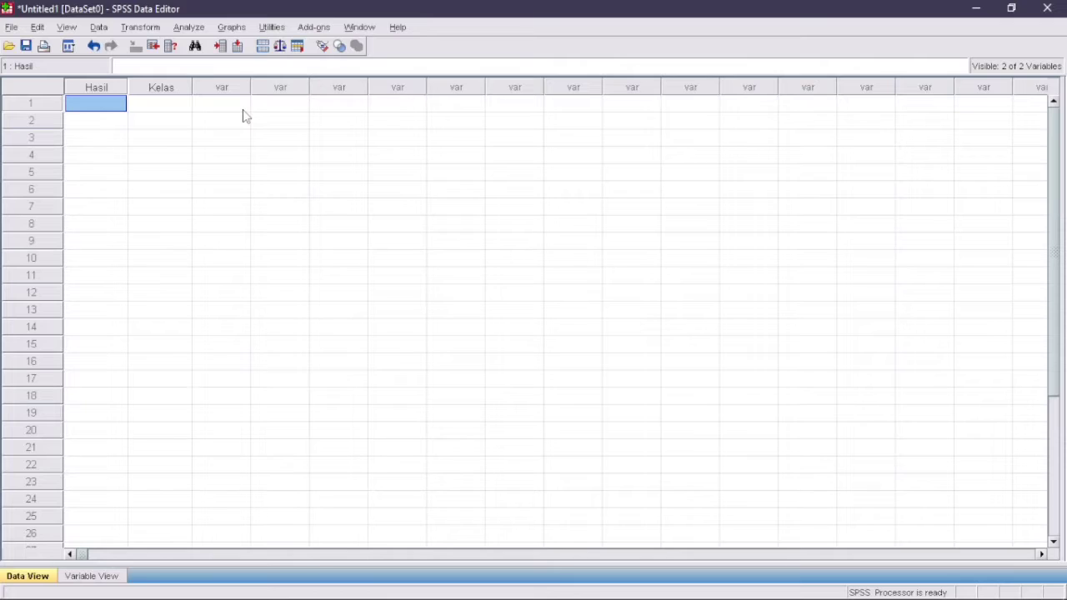
pyautogui.moveTo(615, 581)
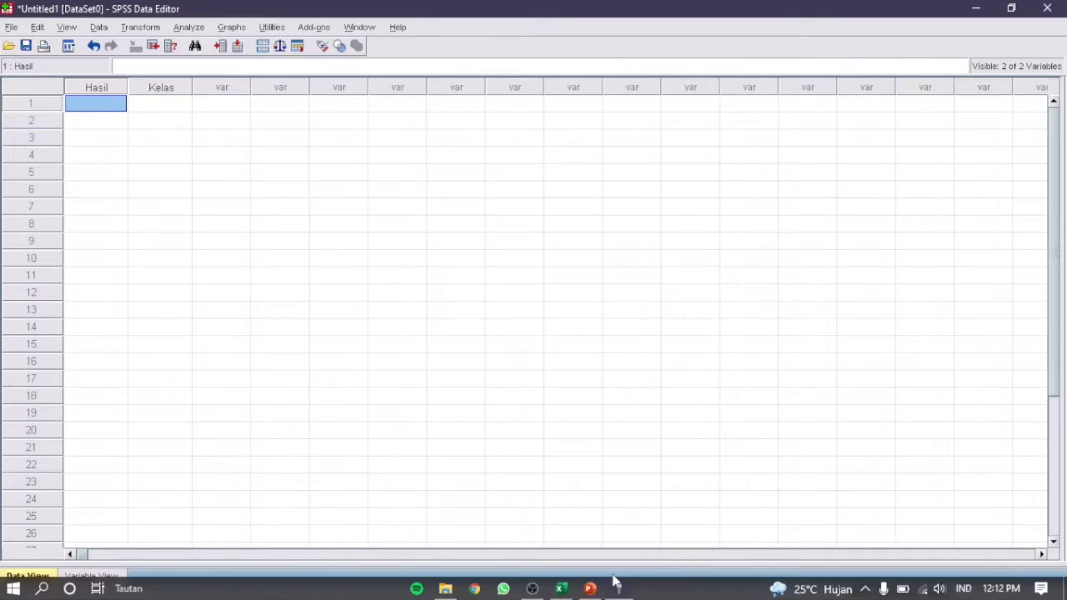
pyautogui.click(561, 588)
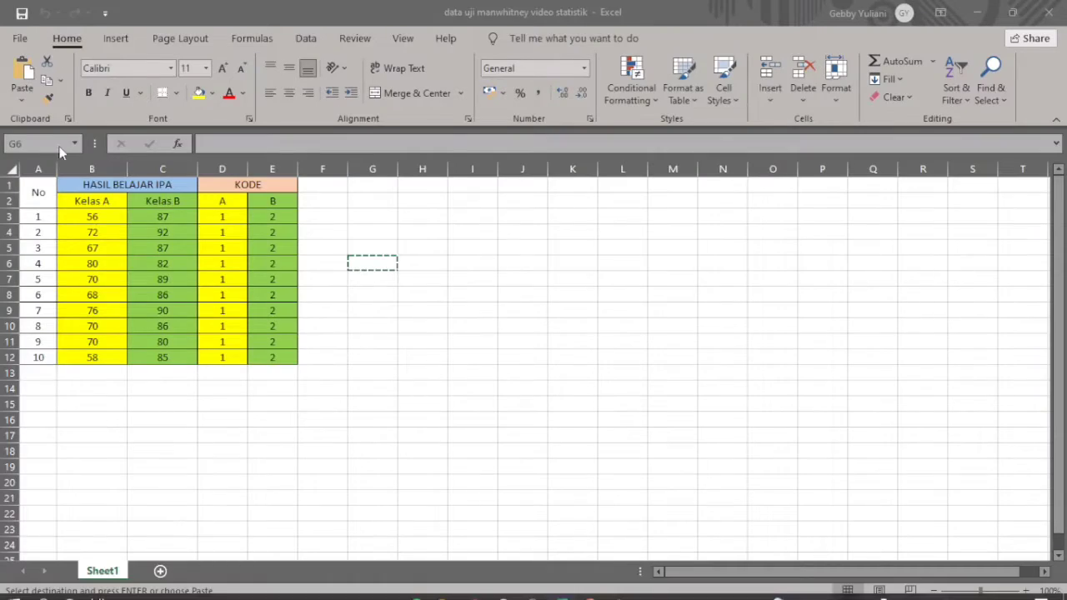
pyautogui.click(83, 216)
pyautogui.moveTo(121, 244); pyautogui.dragTo(107, 341)
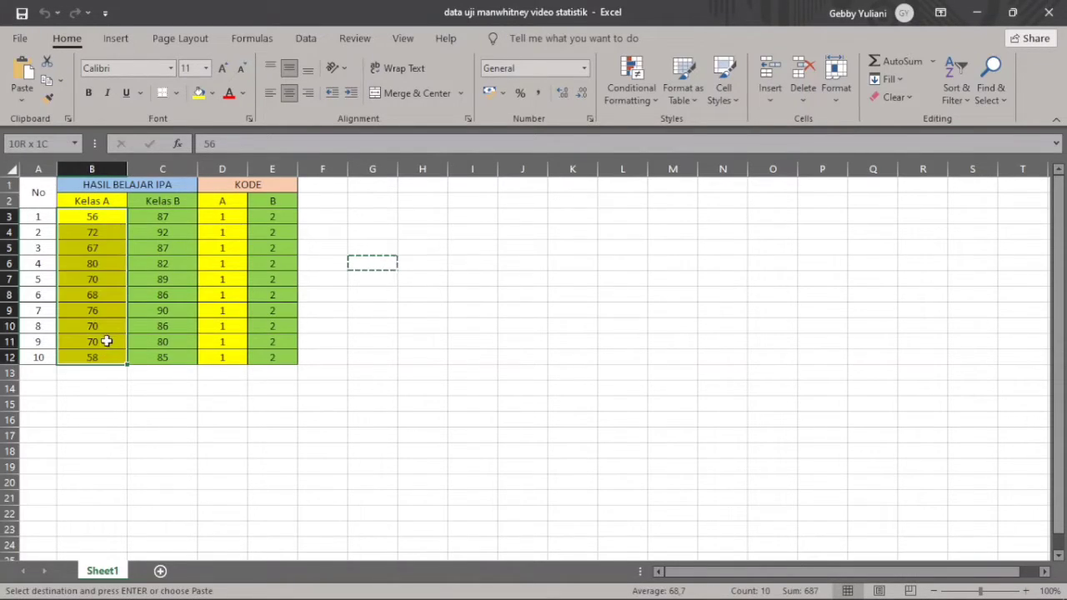
pyautogui.rightClick(113, 266)
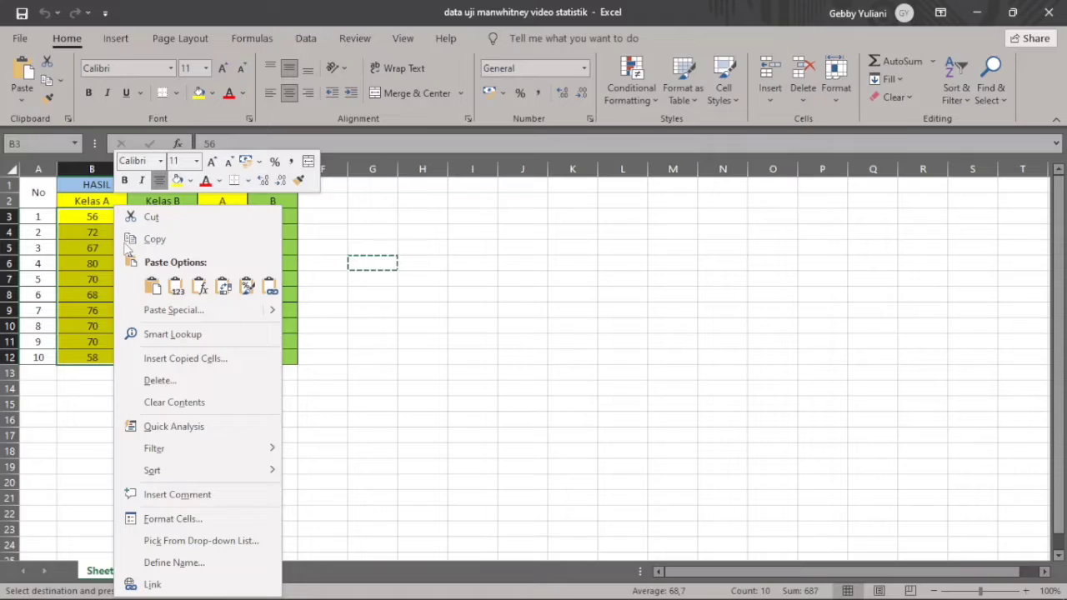
pyautogui.click(151, 240)
# Return to SPSS and paste the copied Kelas A scores into the Hasil column starting at row 1.
pyautogui.moveTo(504, 581)
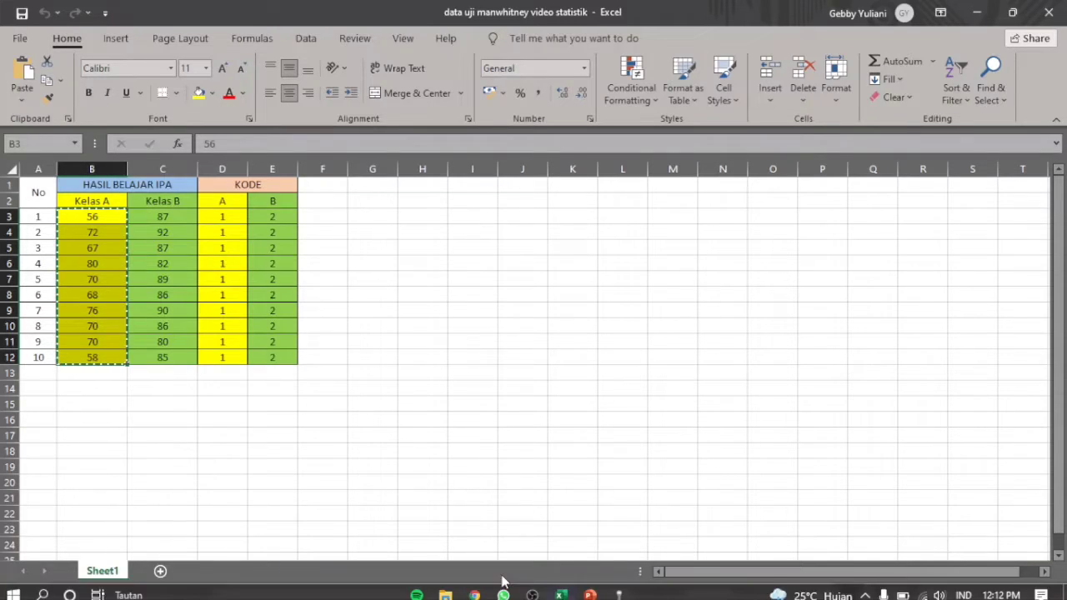
pyautogui.moveTo(583, 591)
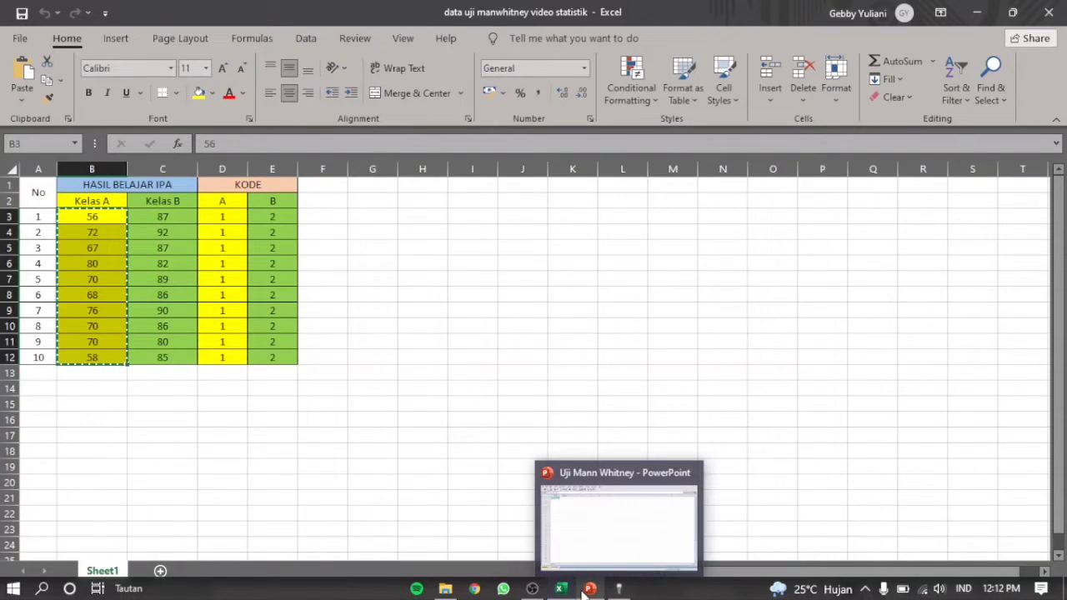
pyautogui.click(619, 588)
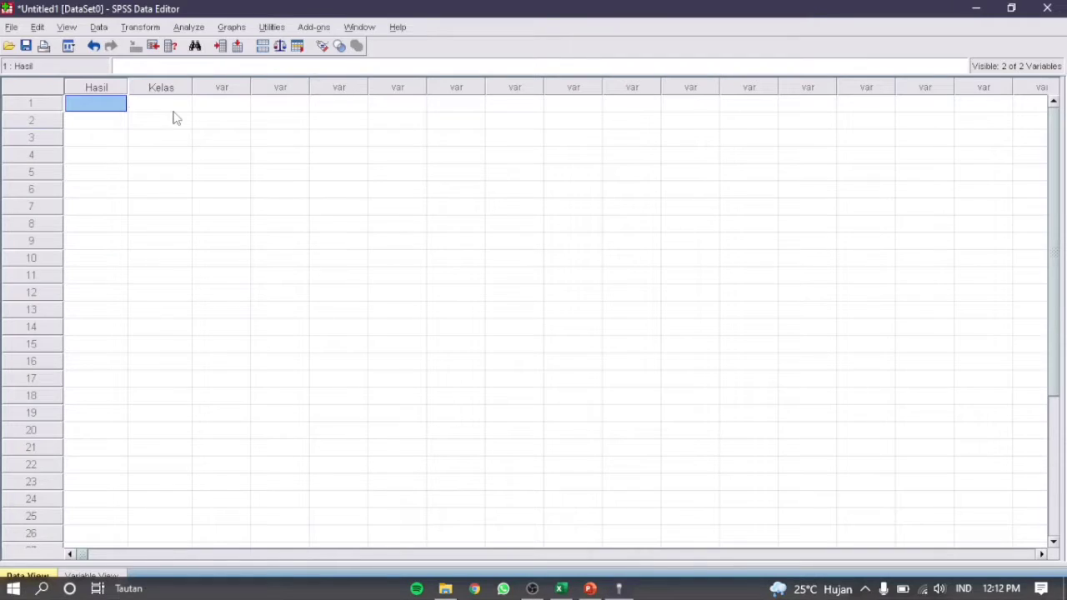
pyautogui.rightClick(101, 111)
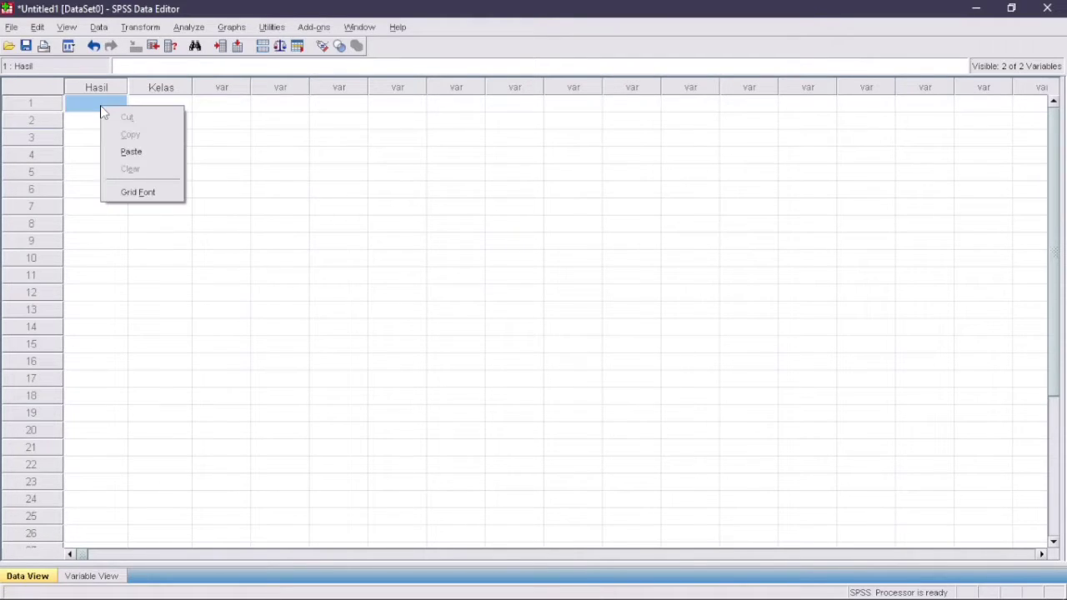
pyautogui.click(131, 151)
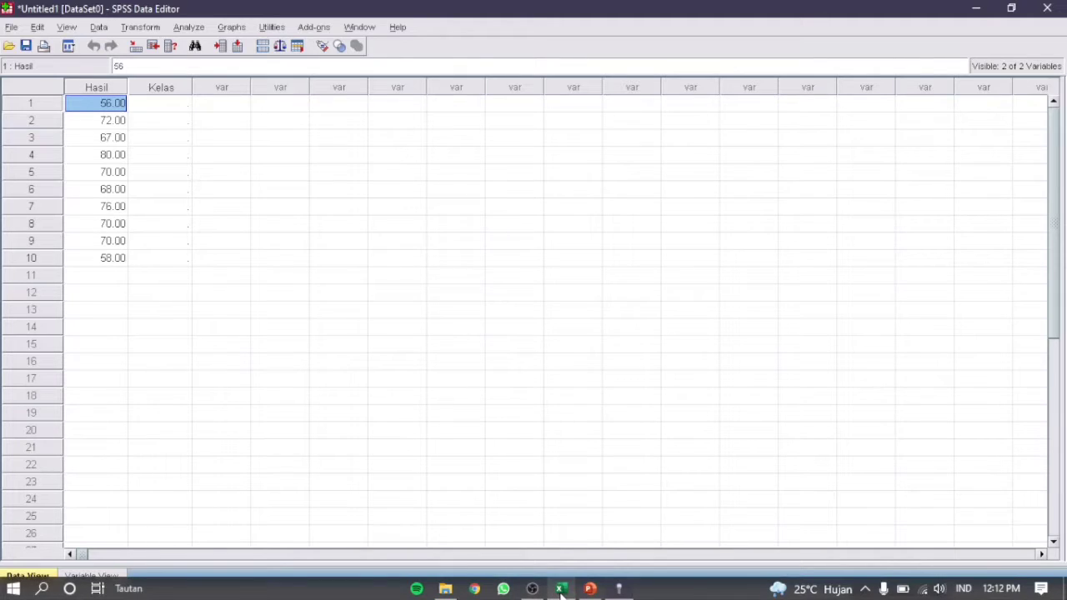
# Switch to the Excel workbook and copy the Kelas B scores in C3:C12.
pyautogui.click(561, 589)
pyautogui.moveTo(140, 219); pyautogui.dragTo(175, 353)
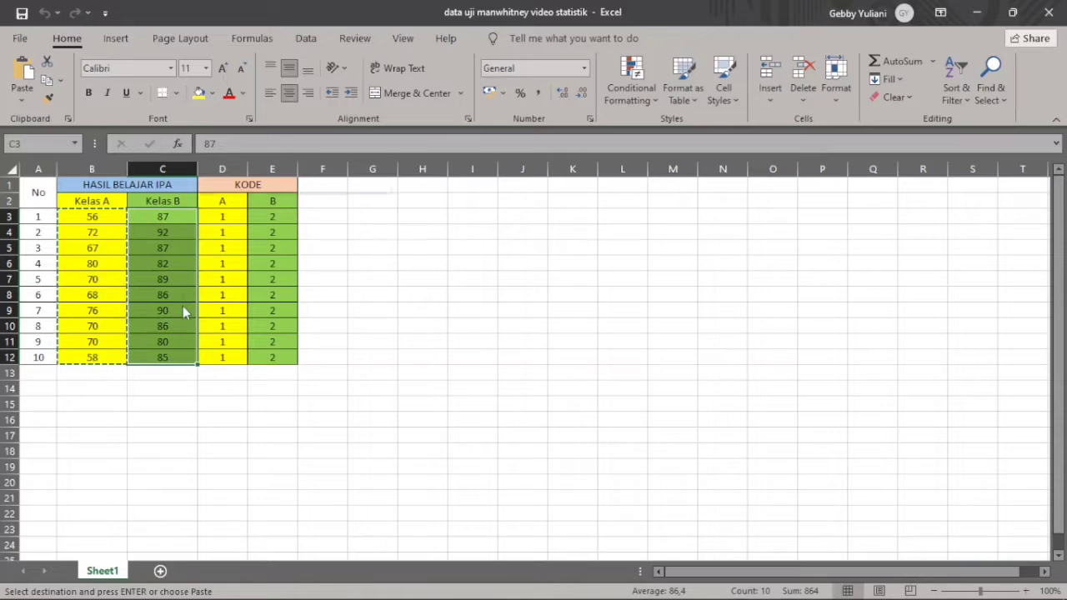
pyautogui.rightClick(183, 307)
pyautogui.click(224, 239)
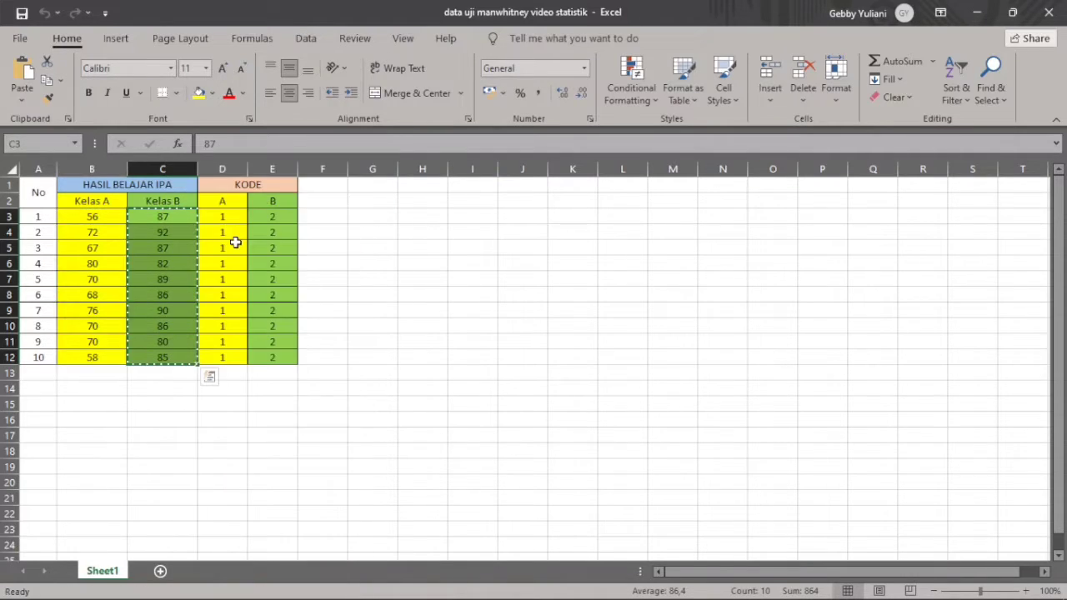
# Return to SPSS and paste the copied Kelas B scores into the Hasil column starting at row 11.
pyautogui.click(619, 589)
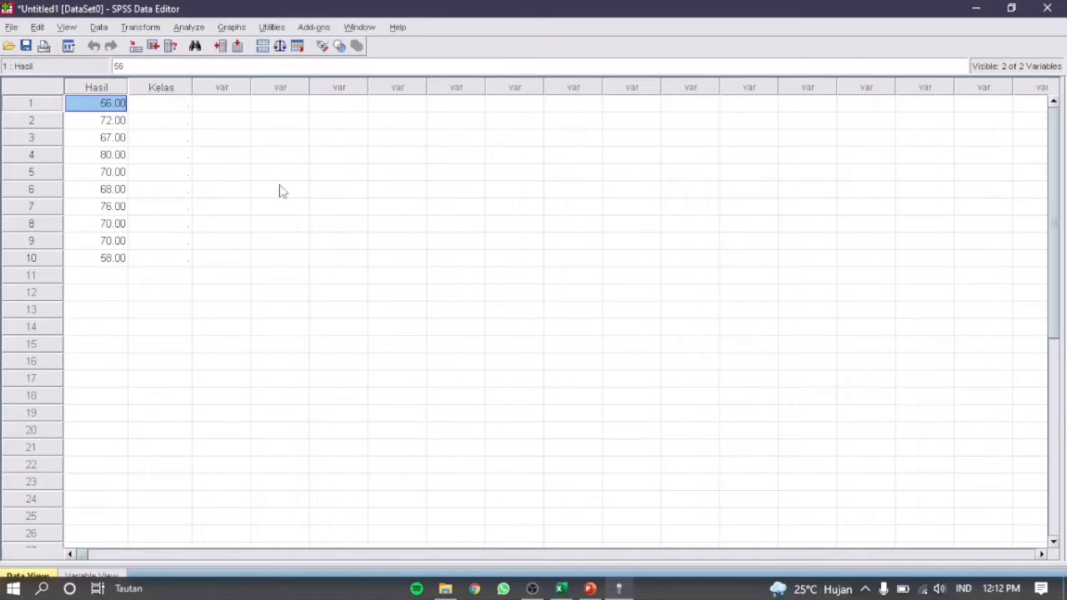
pyautogui.click(91, 278)
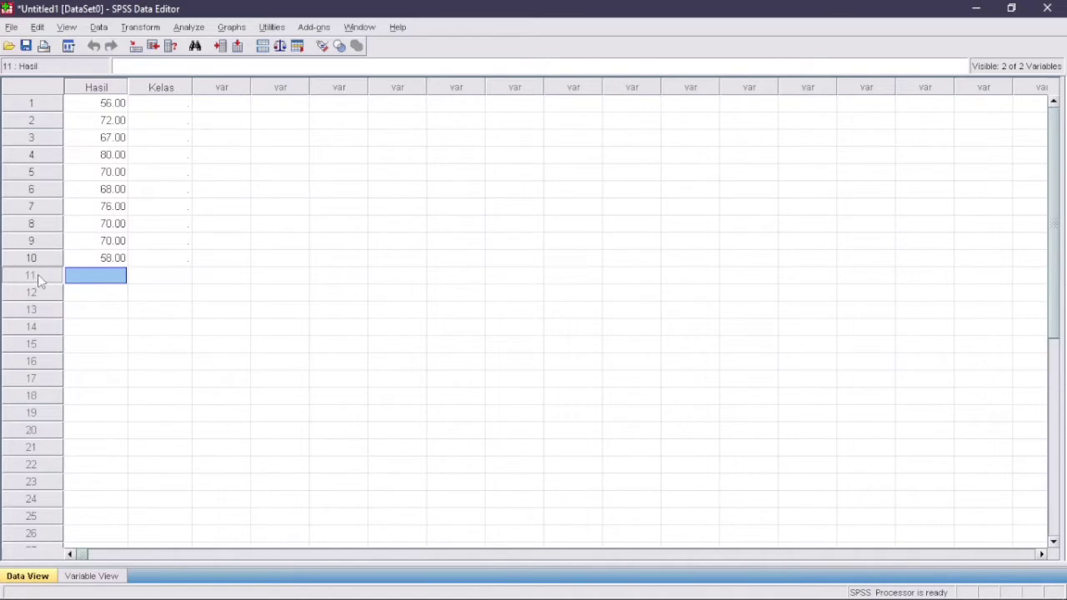
pyautogui.rightClick(103, 279)
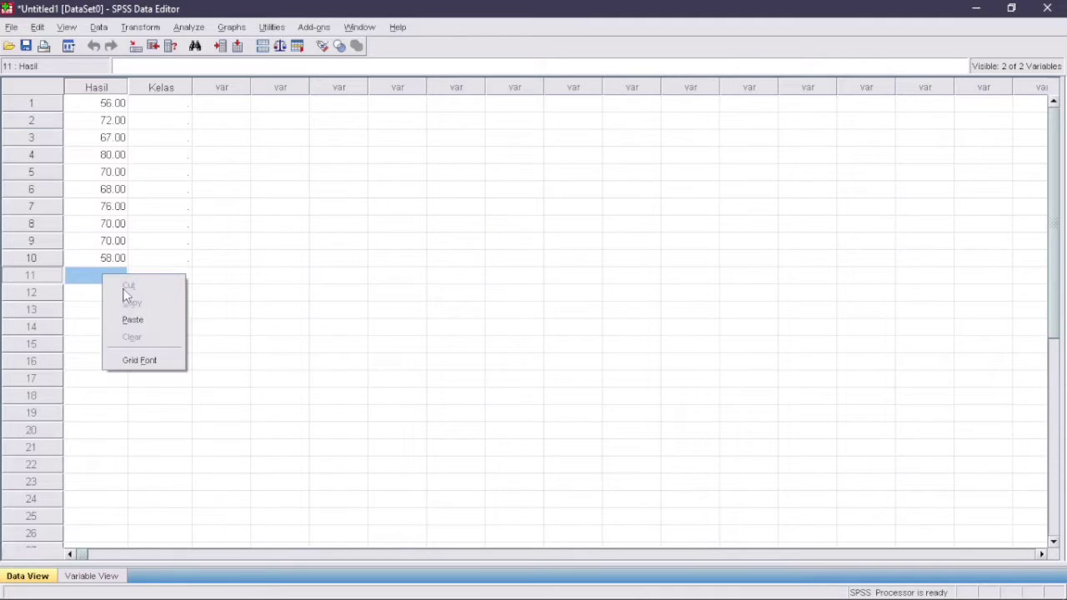
pyautogui.click(130, 316)
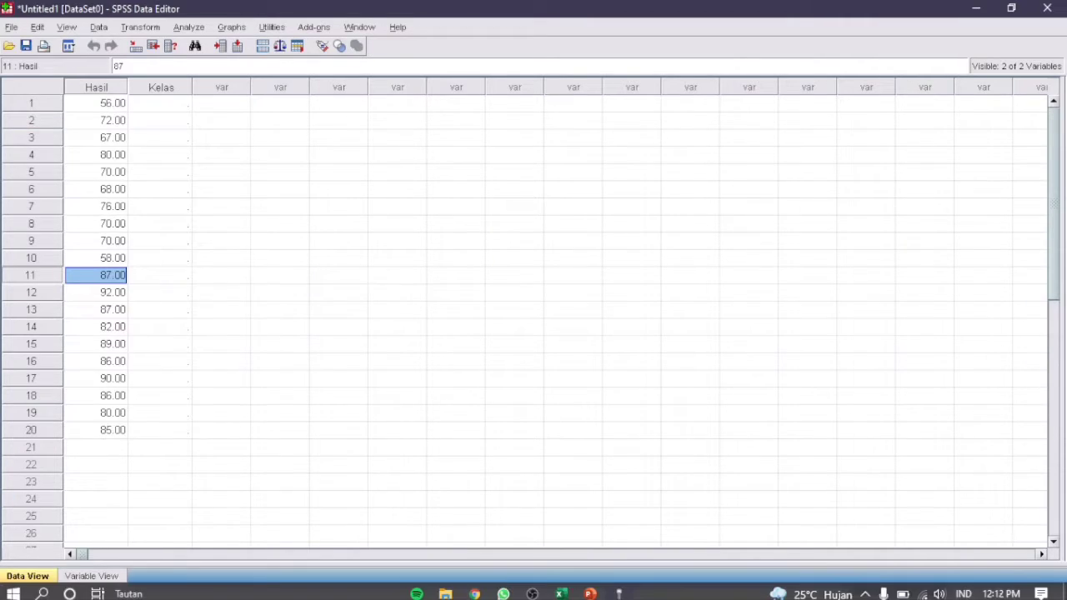
# Switch to the Excel workbook and copy the class A codes in D3:D12.
pyautogui.click(561, 589)
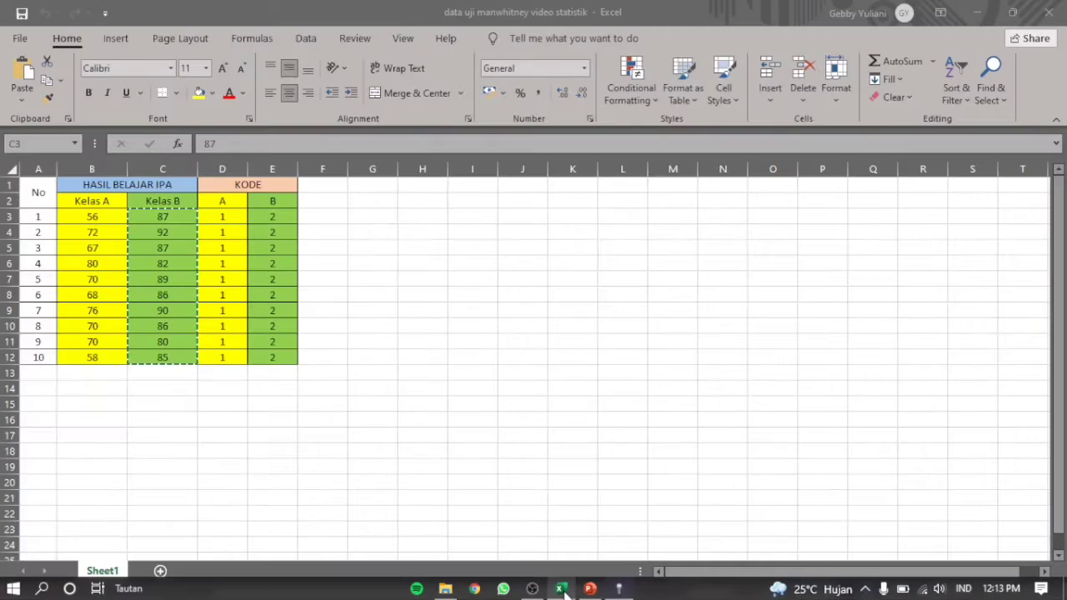
pyautogui.click(221, 217)
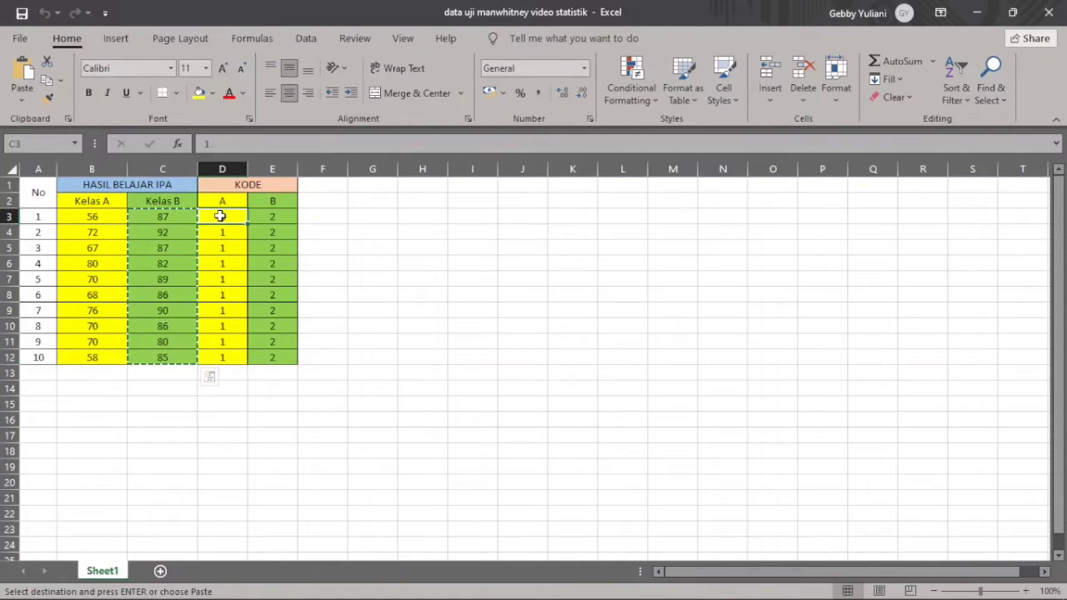
pyautogui.keyDown('shift'); pyautogui.click(231, 343); pyautogui.keyUp('shift')
pyautogui.keyDown('shift'); pyautogui.click(231, 356); pyautogui.keyUp('shift')
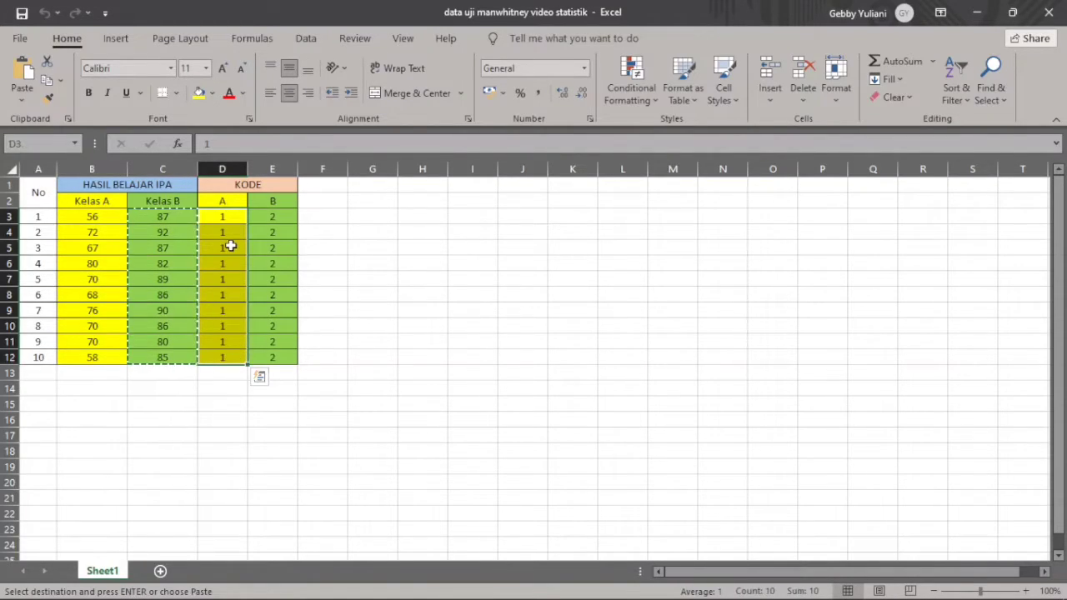
pyautogui.rightClick(226, 239)
pyautogui.click(281, 236)
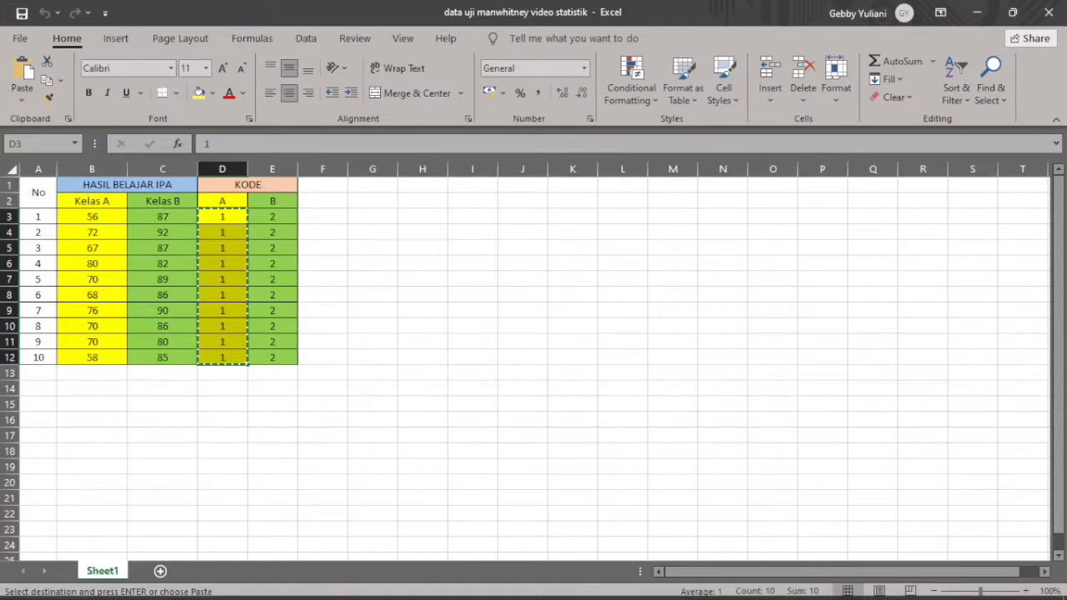
pyautogui.click(619, 589)
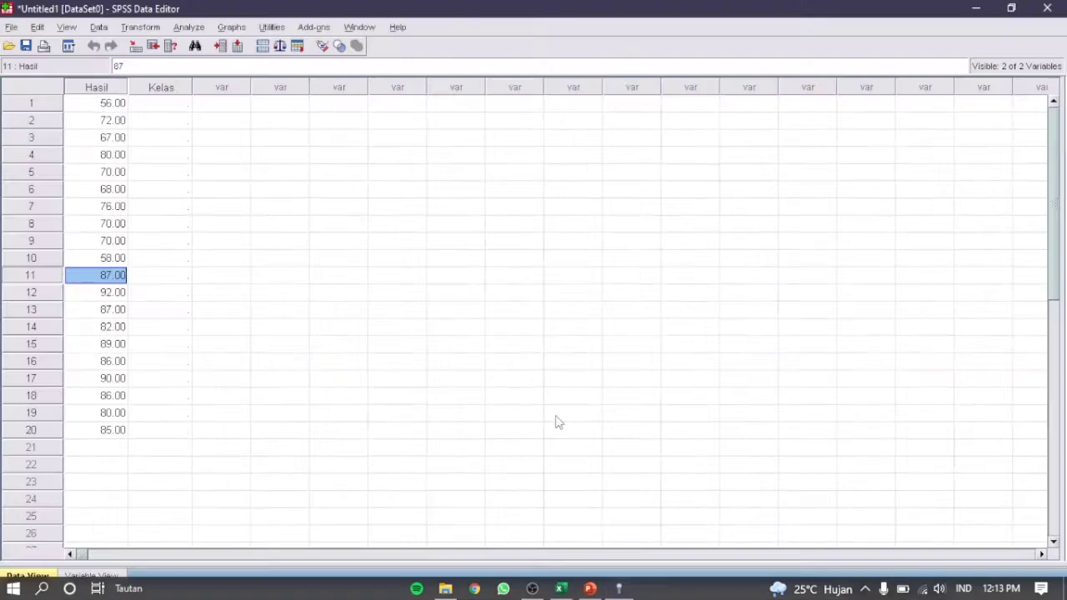
pyautogui.click(173, 104)
pyautogui.rightClick(173, 104)
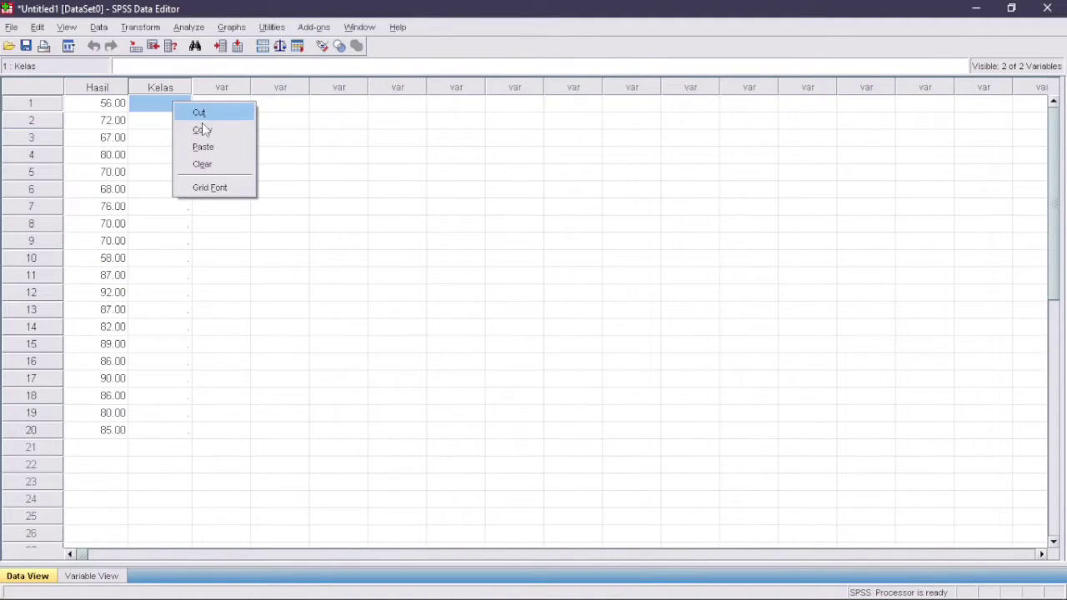
pyautogui.click(204, 130)
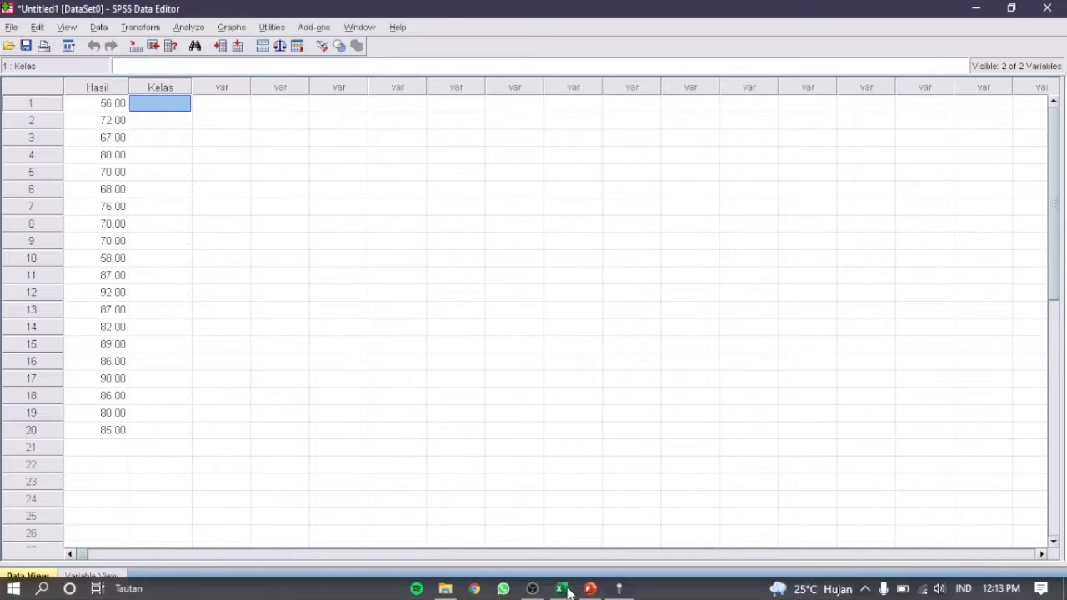
# Switch to the Excel workbook and copy the class A codes in D3:D12 again.
pyautogui.click(562, 588)
pyautogui.rightClick(236, 232)
pyautogui.click(289, 241)
# Return to SPSS and paste the copied class A codes into the Kelas column starting at row 1.
pyautogui.click(620, 588)
pyautogui.rightClick(153, 105)
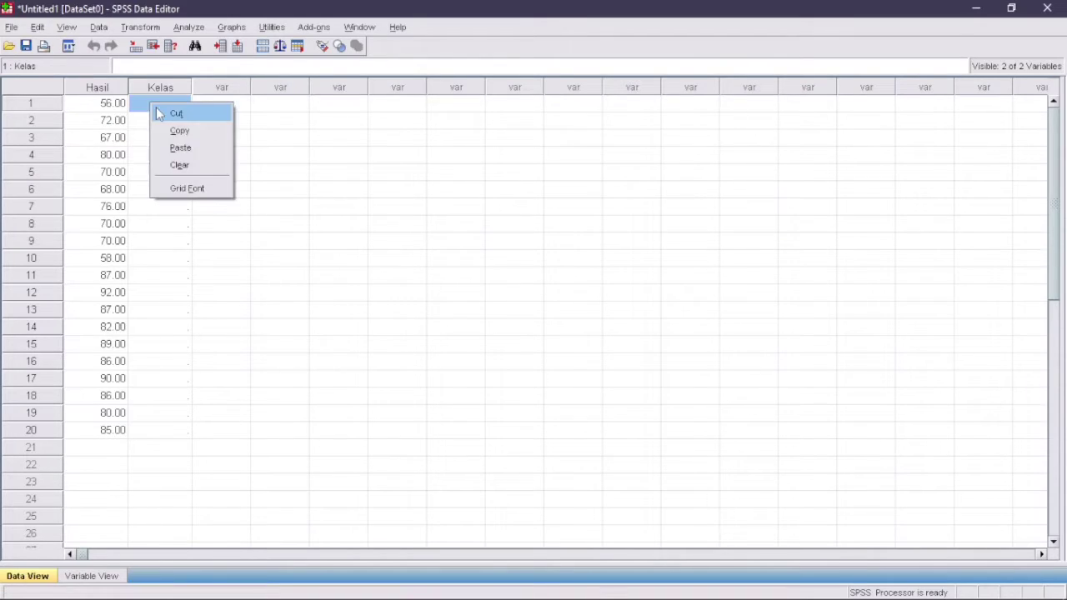
pyautogui.click(178, 148)
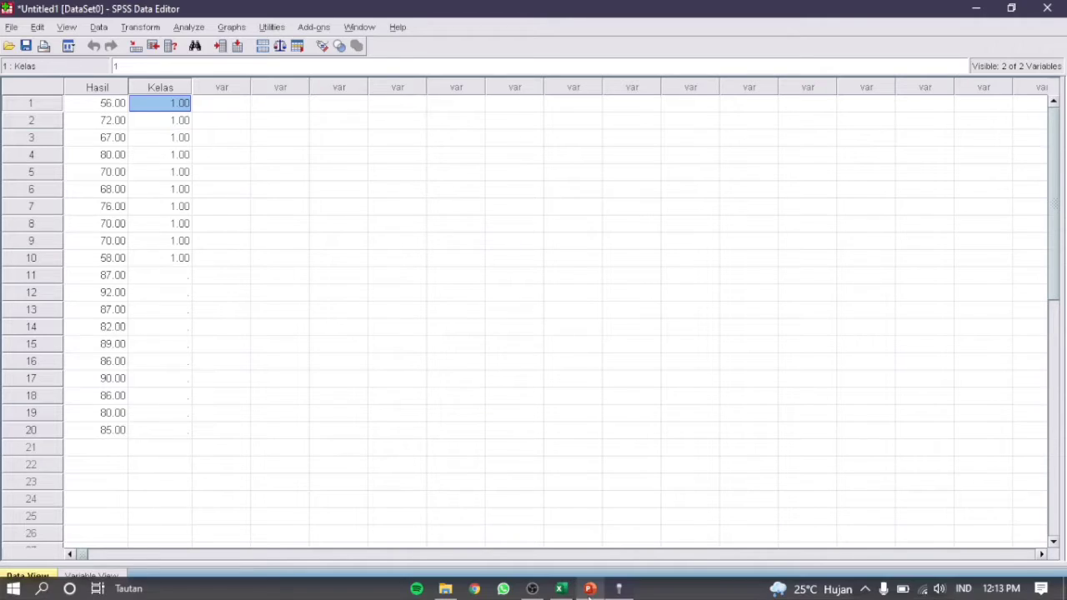
# Switch to the Excel workbook and copy the class B codes in E3:E12.
pyautogui.click(562, 588)
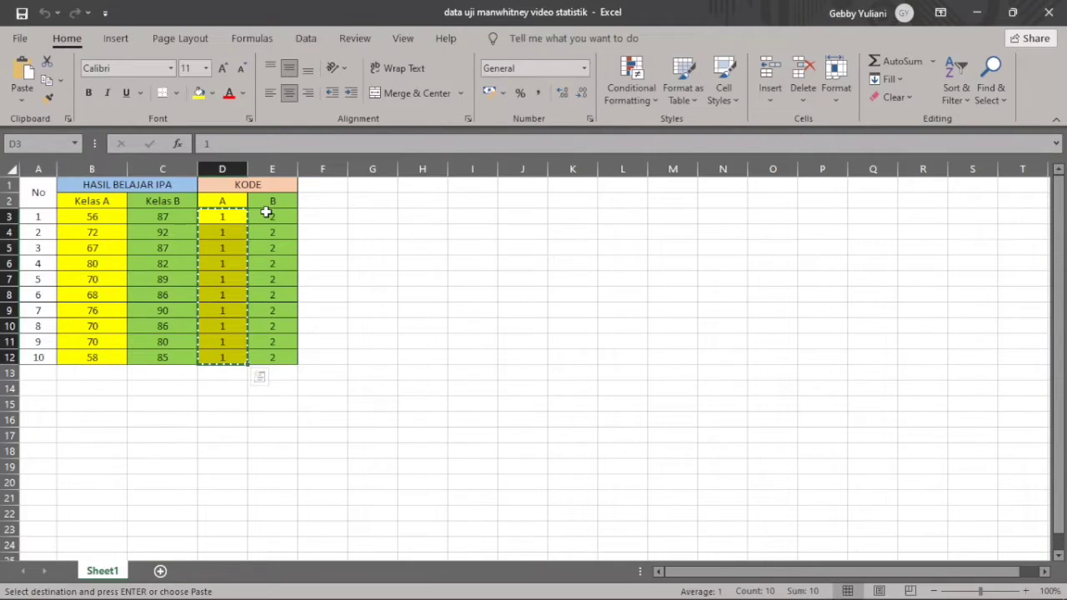
pyautogui.moveTo(275, 217); pyautogui.dragTo(276, 350)
pyautogui.rightClick(276, 347)
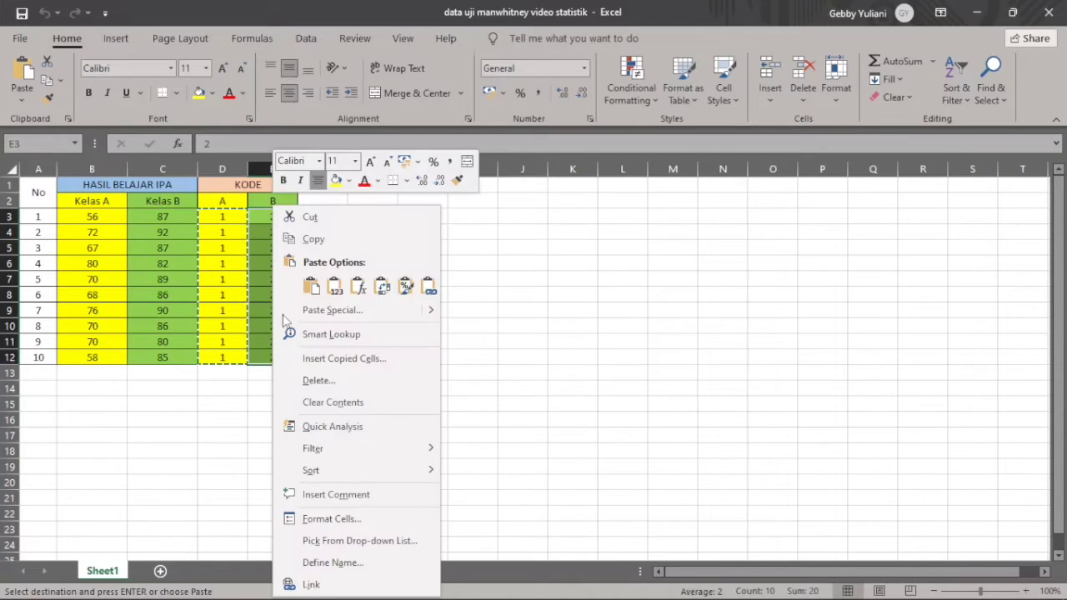
pyautogui.click(325, 236)
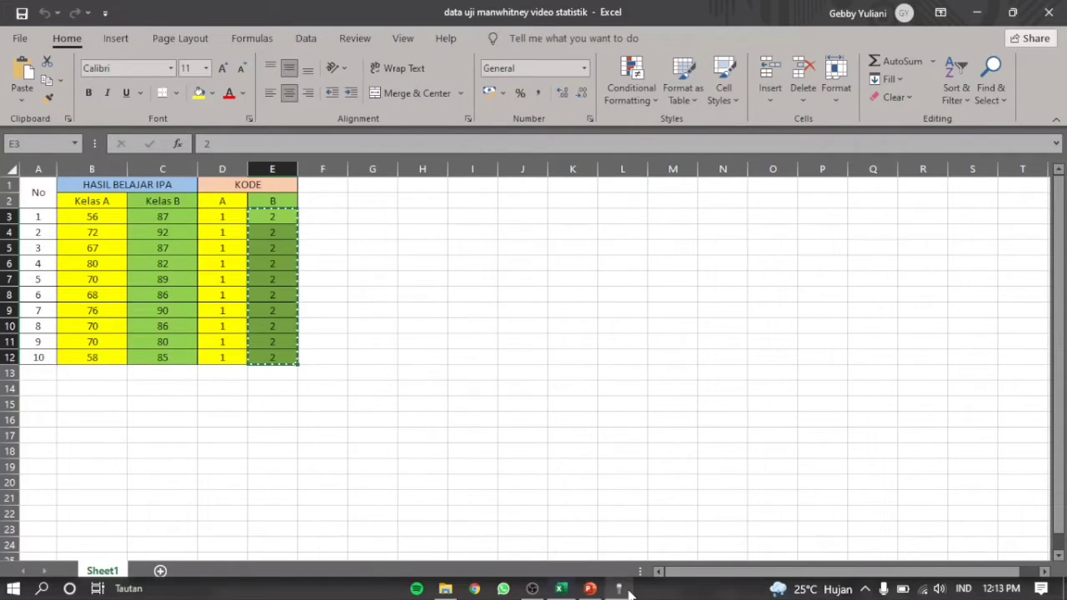
# Return to SPSS and paste the copied class B codes into the Kelas column starting at row 11.
pyautogui.click(619, 587)
pyautogui.click(180, 275)
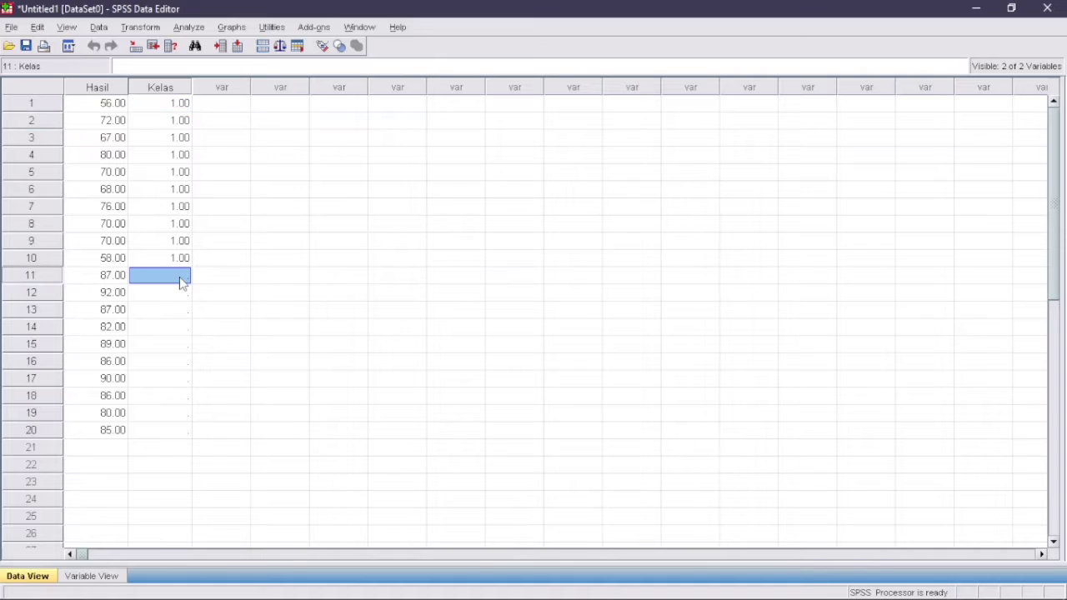
pyautogui.rightClick(163, 278)
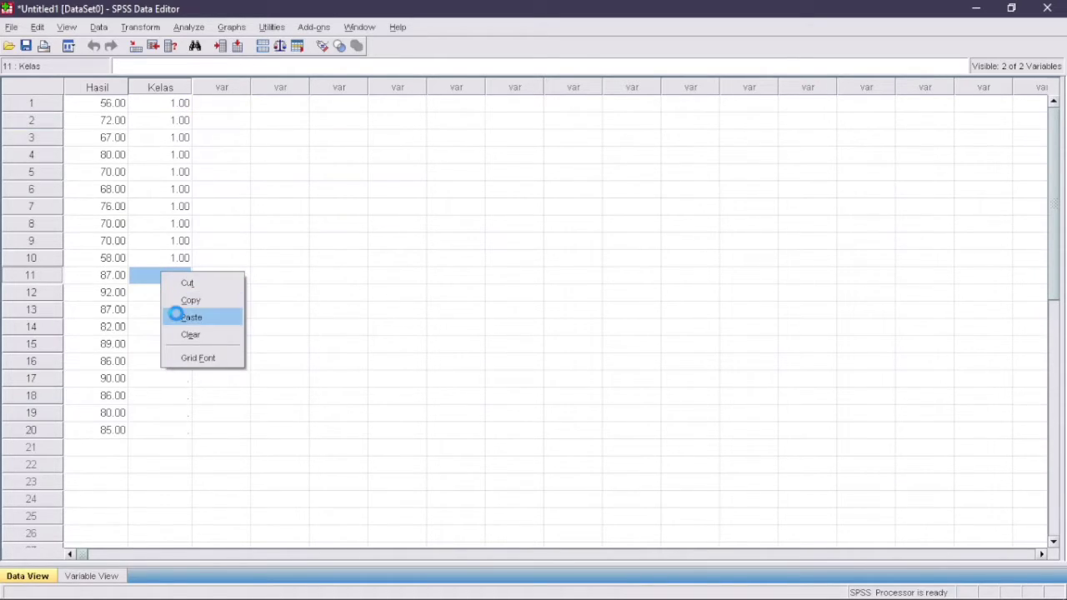
pyautogui.click(190, 317)
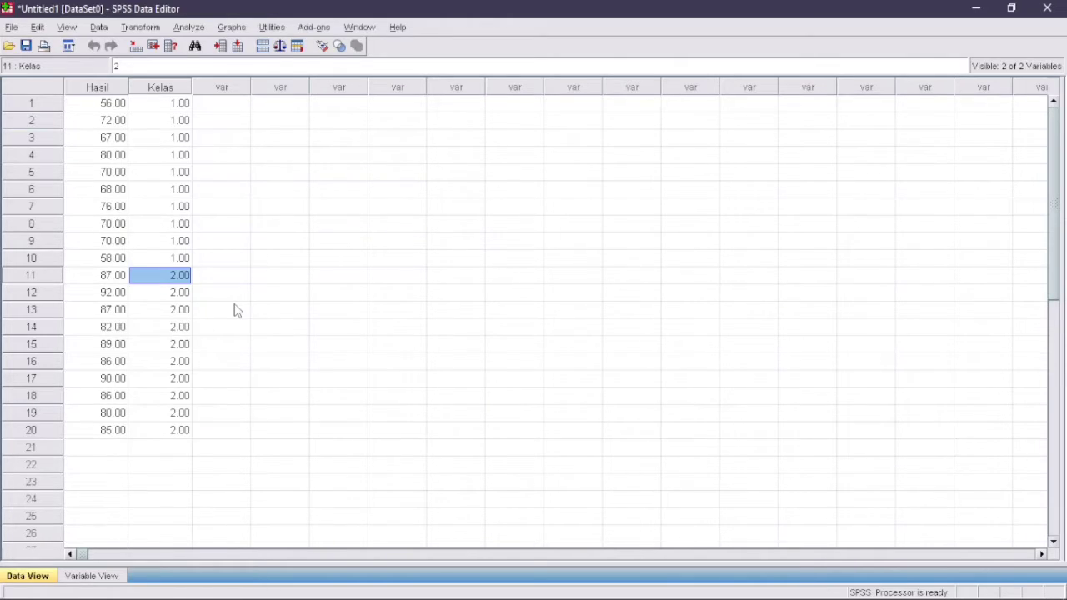
# Set up a nonparametric two-independent-samples test with Hasil Belajar IPA as the test variable and Kelas as the grouping variable.
pyautogui.click(187, 29)
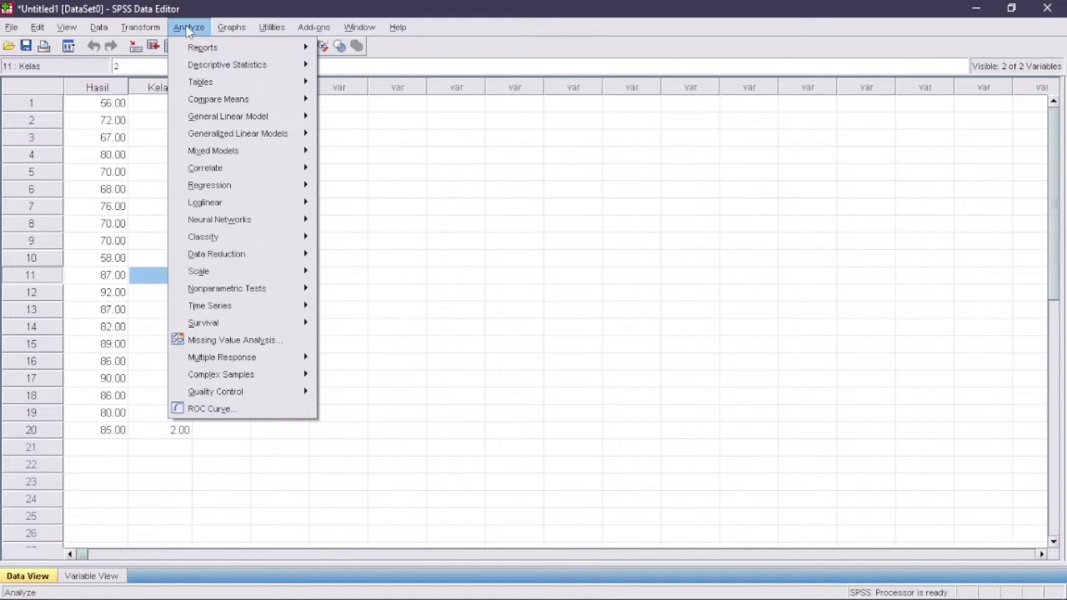
pyautogui.moveTo(240, 287)
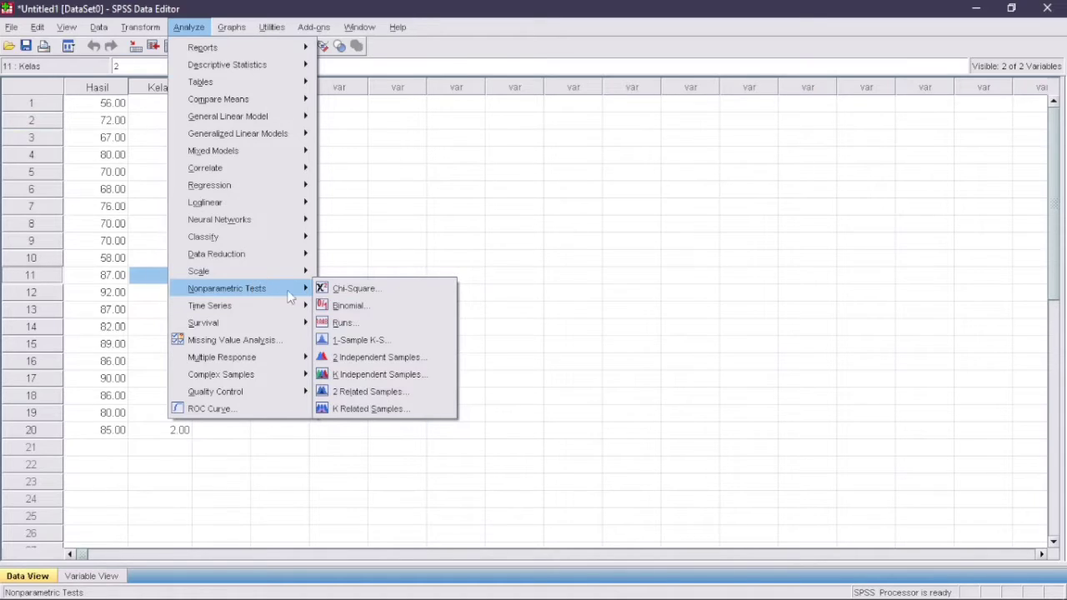
pyautogui.click(364, 356)
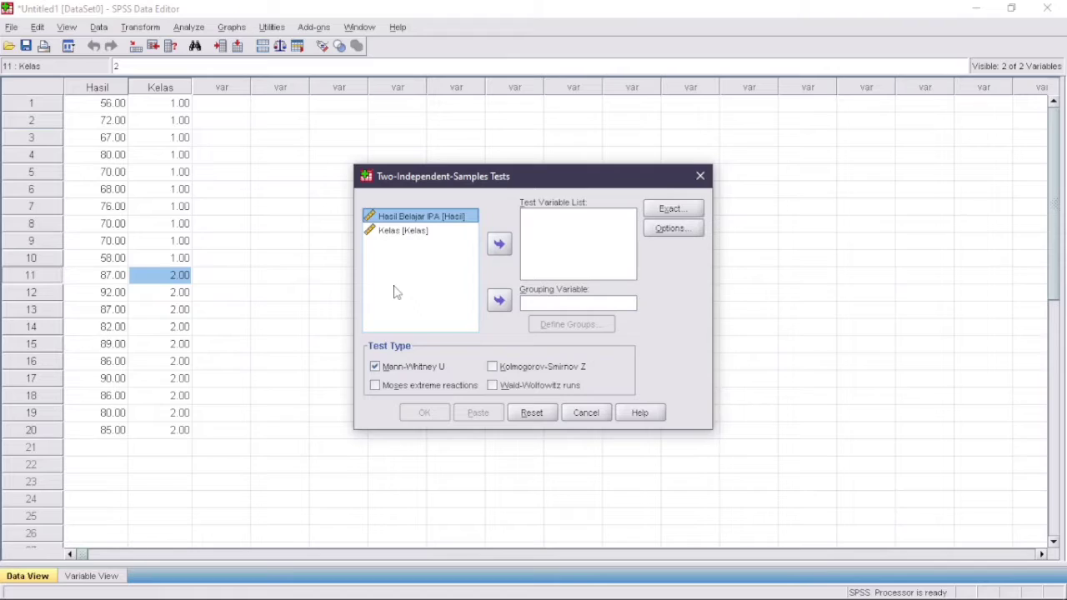
pyautogui.click(499, 246)
pyautogui.click(447, 223)
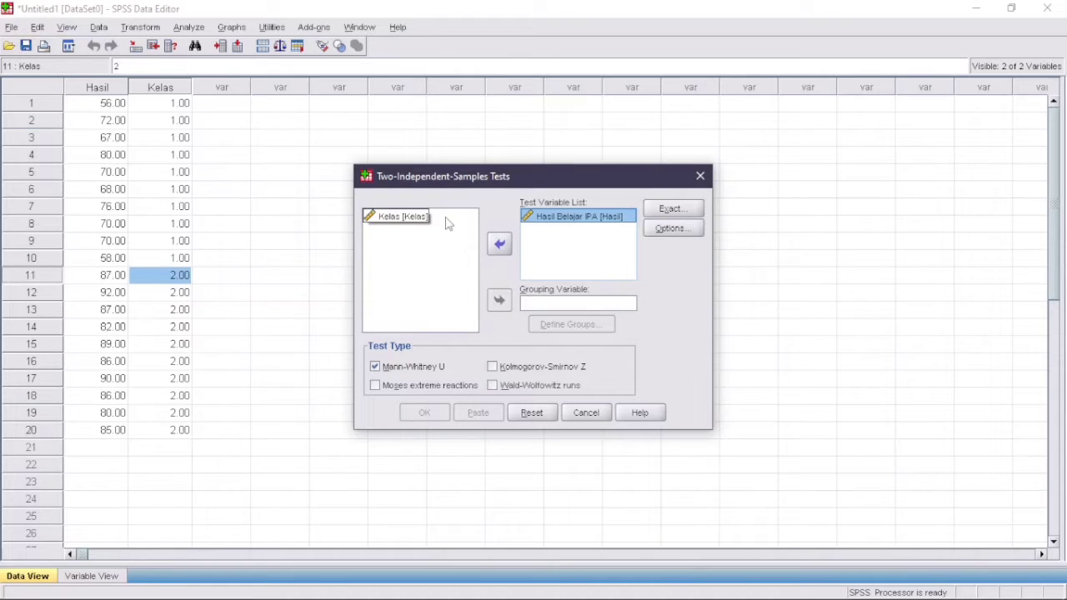
pyautogui.click(447, 223)
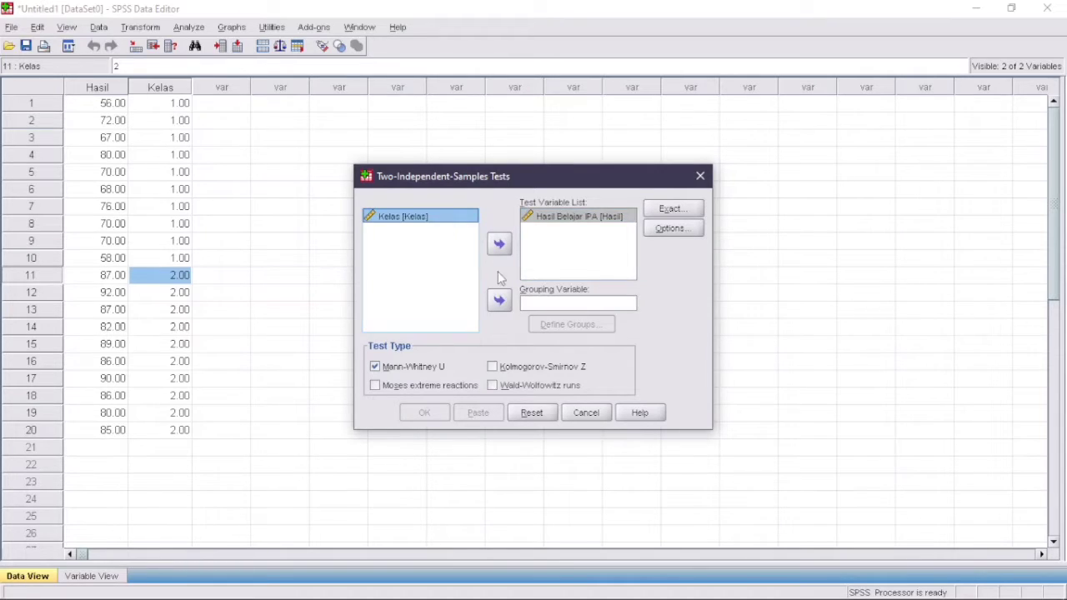
pyautogui.click(499, 301)
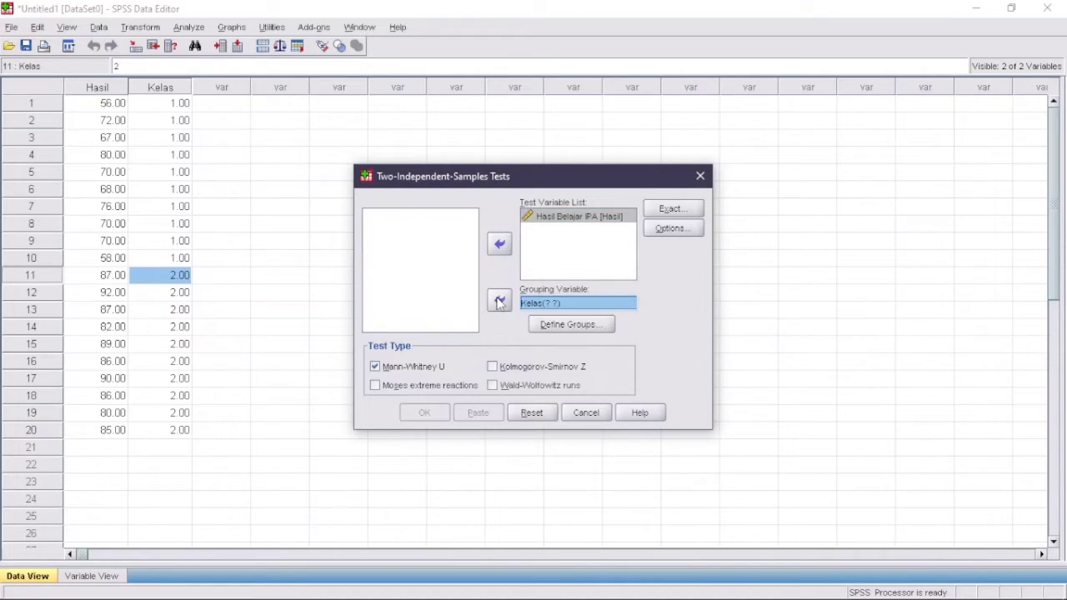
# Define the Kelas groups as 1 and 2 and run the Mann-Whitney U test.
pyautogui.click(588, 328)
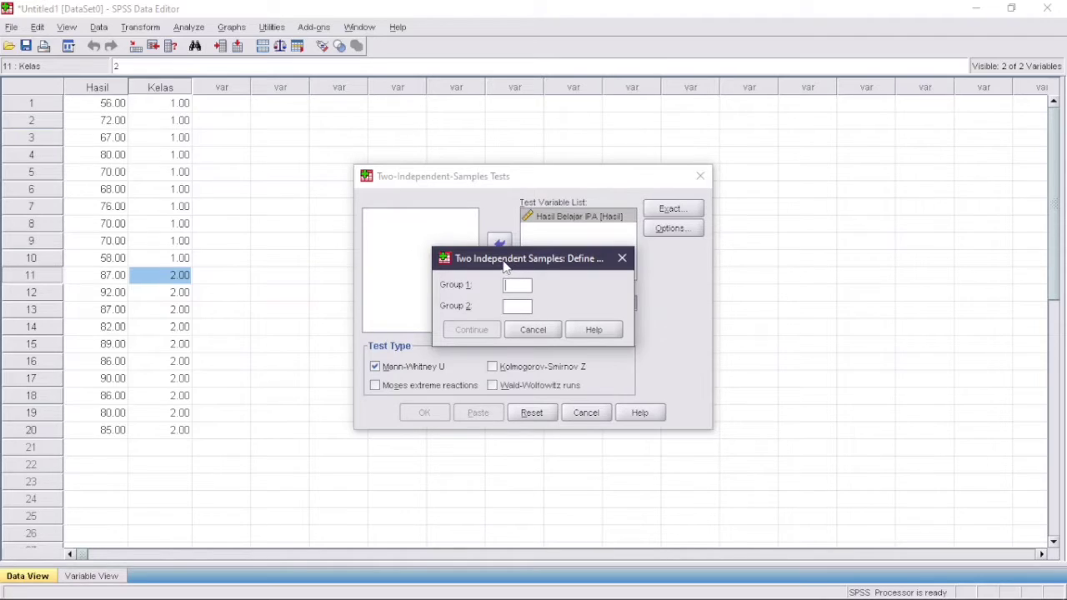
pyautogui.write('1')
pyautogui.click(513, 307)
pyautogui.write('2')
pyautogui.click(470, 330)
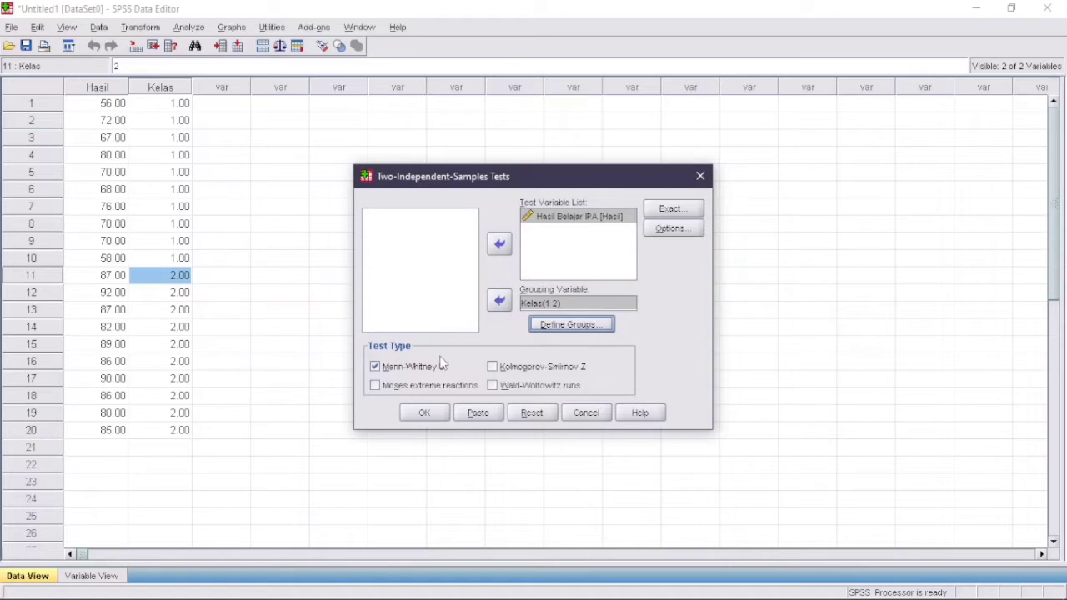
pyautogui.click(425, 412)
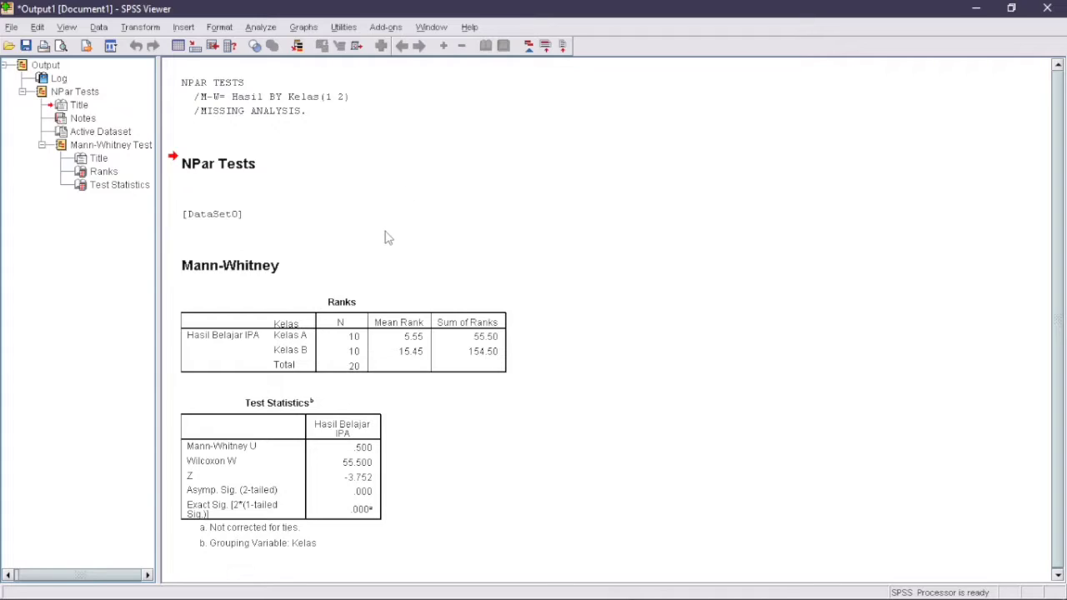
# Examine the Ranks and Test Statistics tables in the Mann-Whitney output.
pyautogui.click(344, 305)
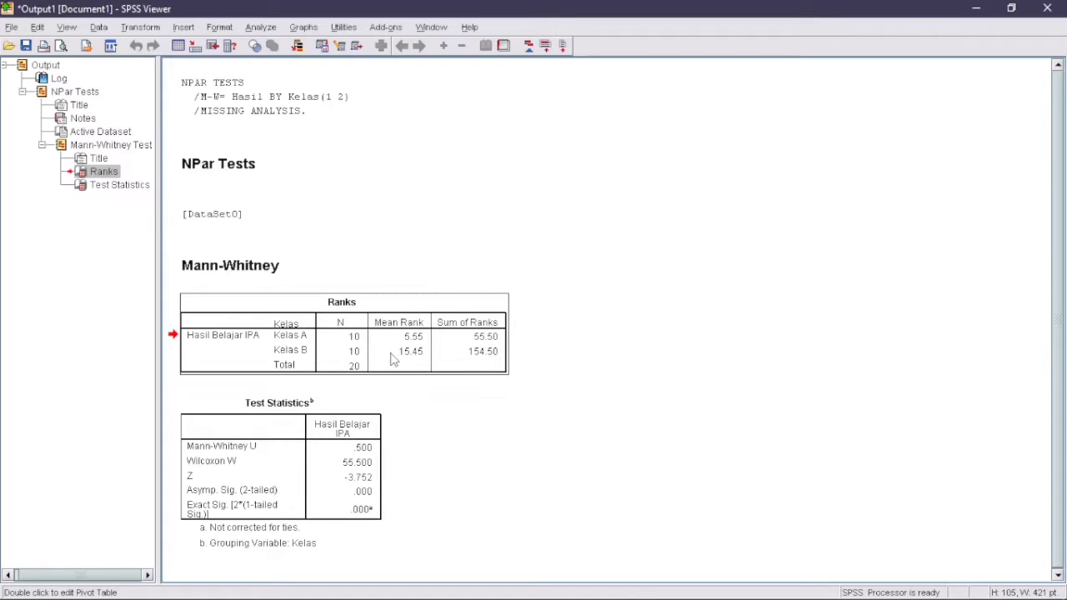
pyautogui.click(324, 414)
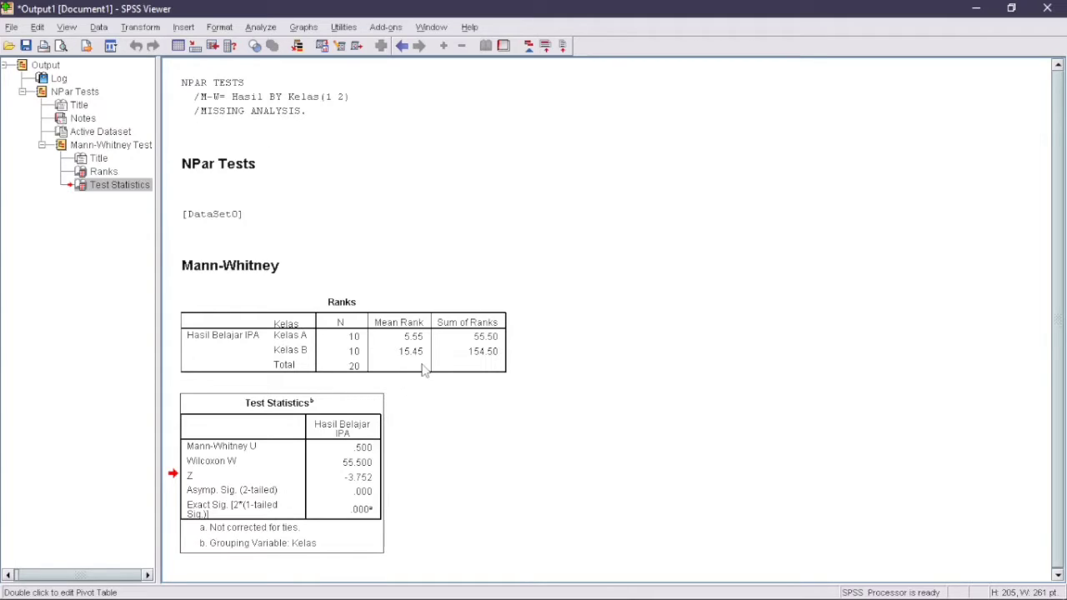
# Switch to the PowerPoint presentation and read the Mann-Whitney decision criteria on slide 3.
pyautogui.moveTo(538, 593)
pyautogui.click(589, 590)
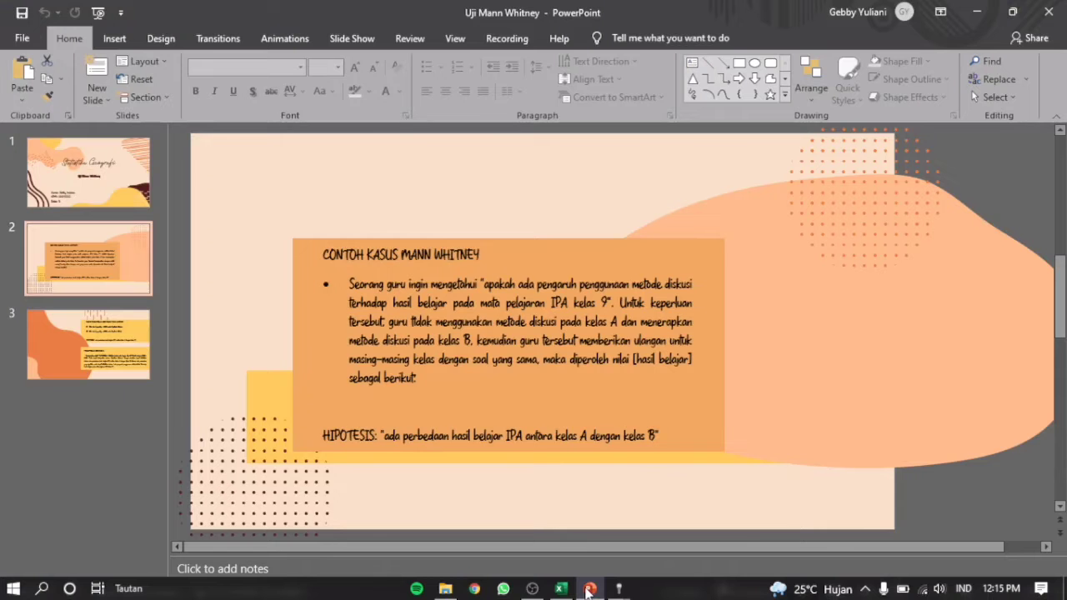
pyautogui.click(89, 343)
pyautogui.scroll(3, 311, 287)
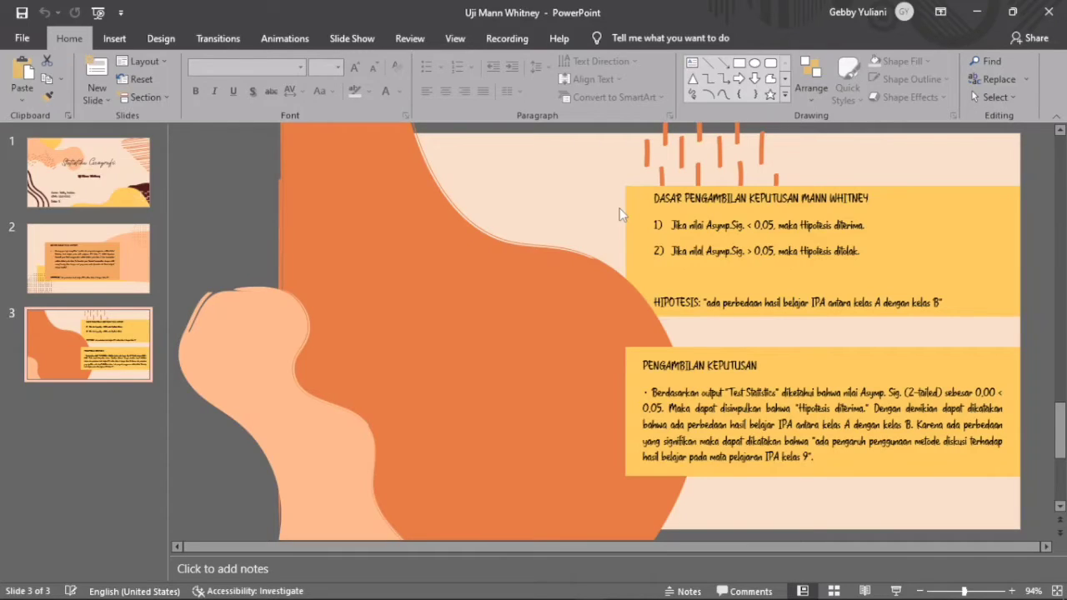
# Return to the SPSS output window and check the Asymp. Sig. (2-tailed) value in the Test Statistics table.
pyautogui.moveTo(756, 596)
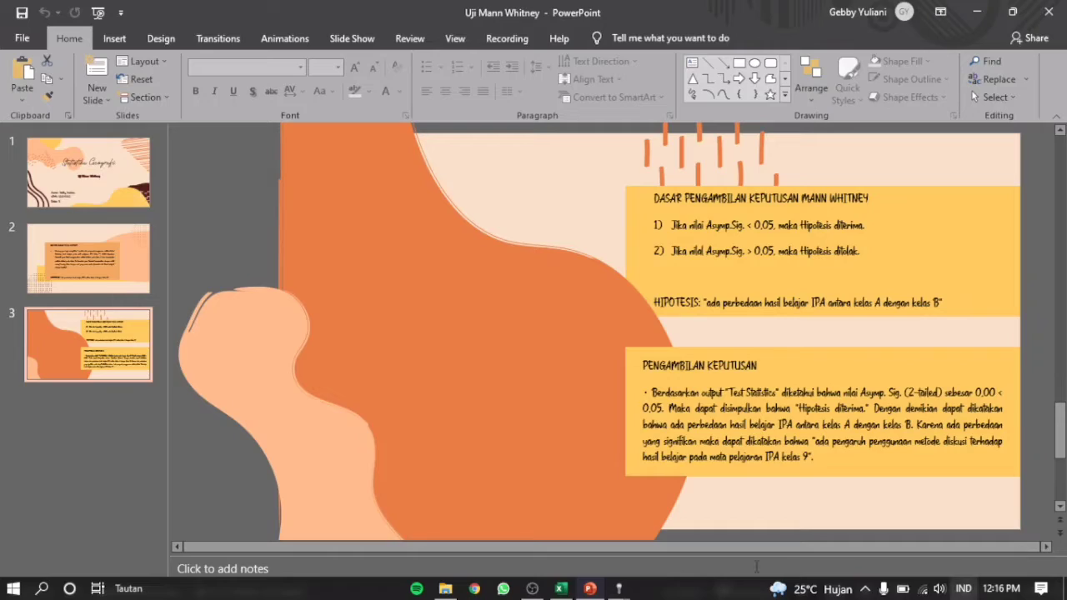
pyautogui.moveTo(619, 587)
pyautogui.click(699, 531)
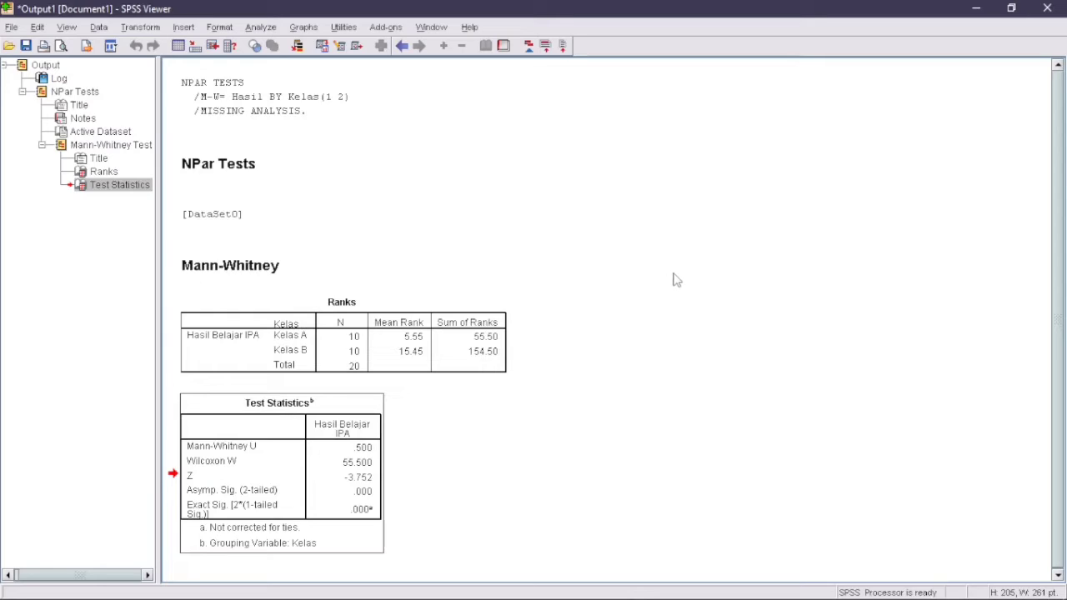
# Switch back to PowerPoint and read the decision conclusion on slide 3.
pyautogui.moveTo(566, 579)
pyautogui.moveTo(535, 590)
pyautogui.click(589, 589)
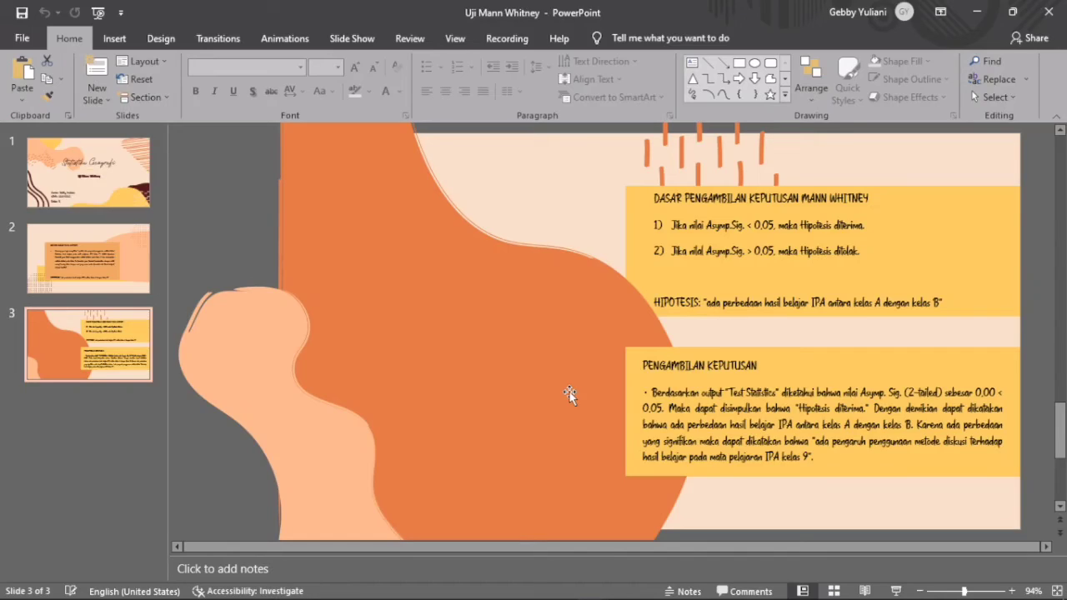
pyautogui.scroll(1, 569, 394)
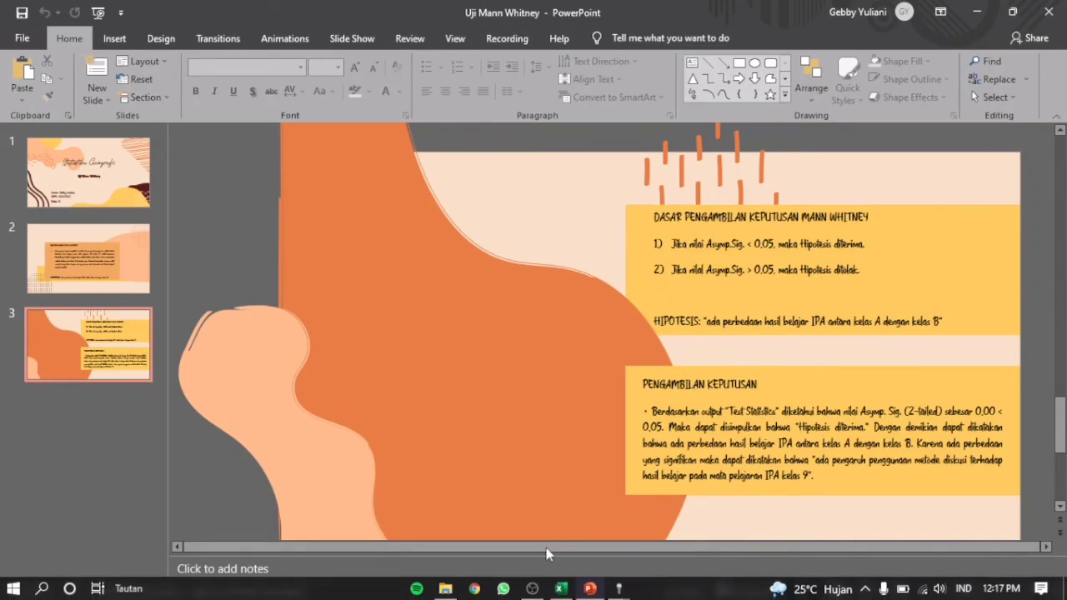
# Review the class scores and codes in the Excel workbook, and return to the SPSS output window.
pyautogui.click(561, 589)
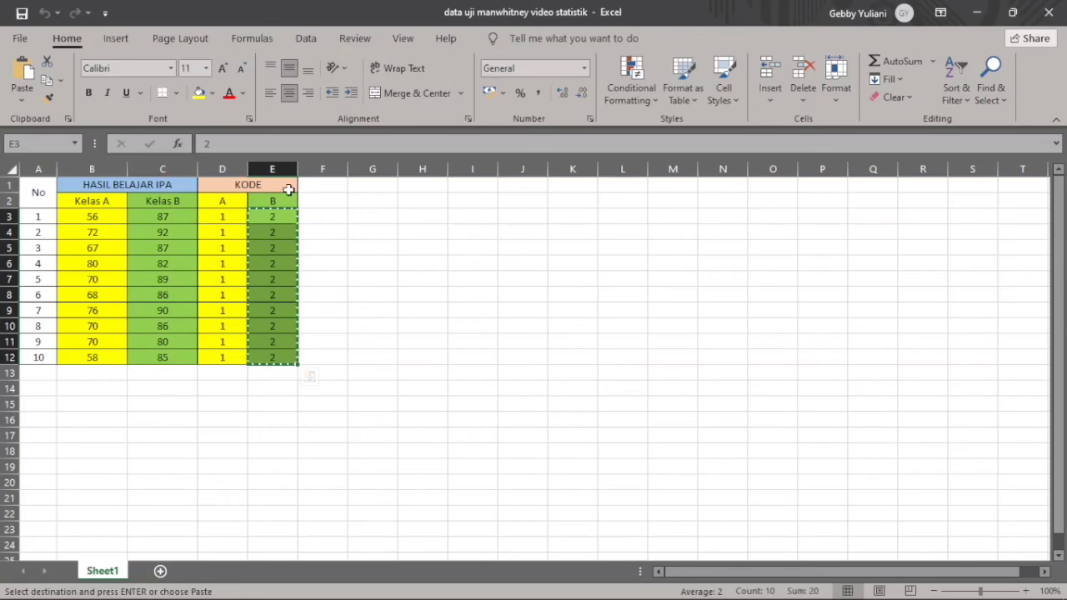
pyautogui.moveTo(618, 588)
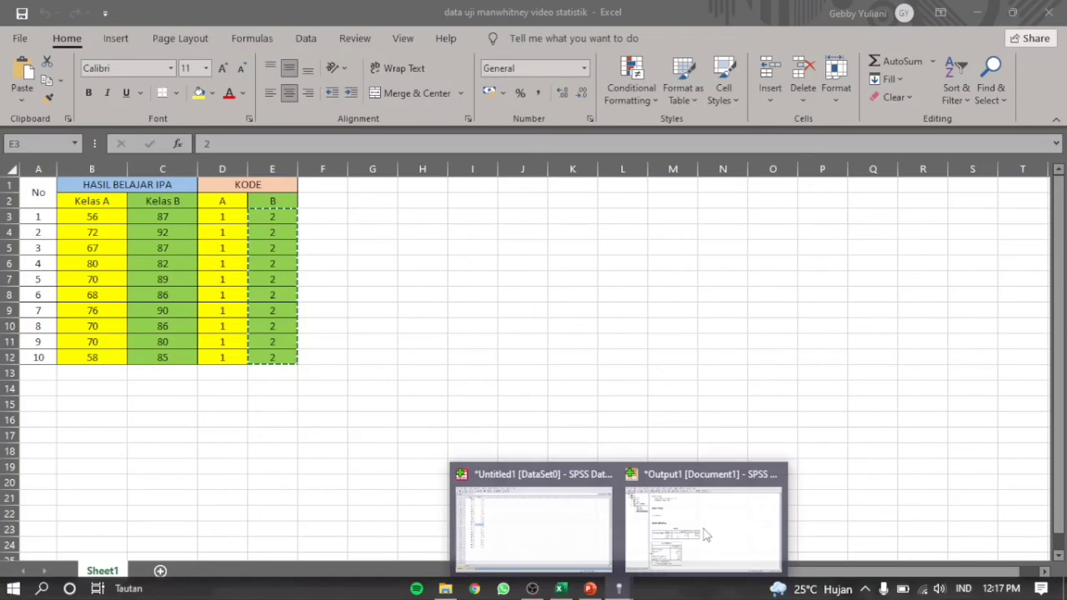
pyautogui.click(705, 534)
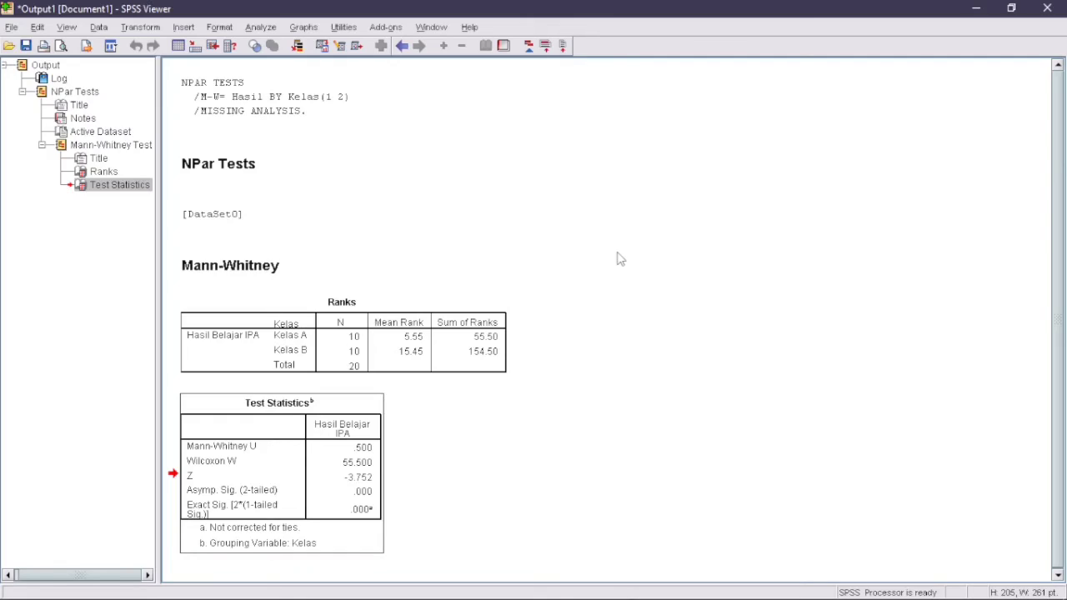